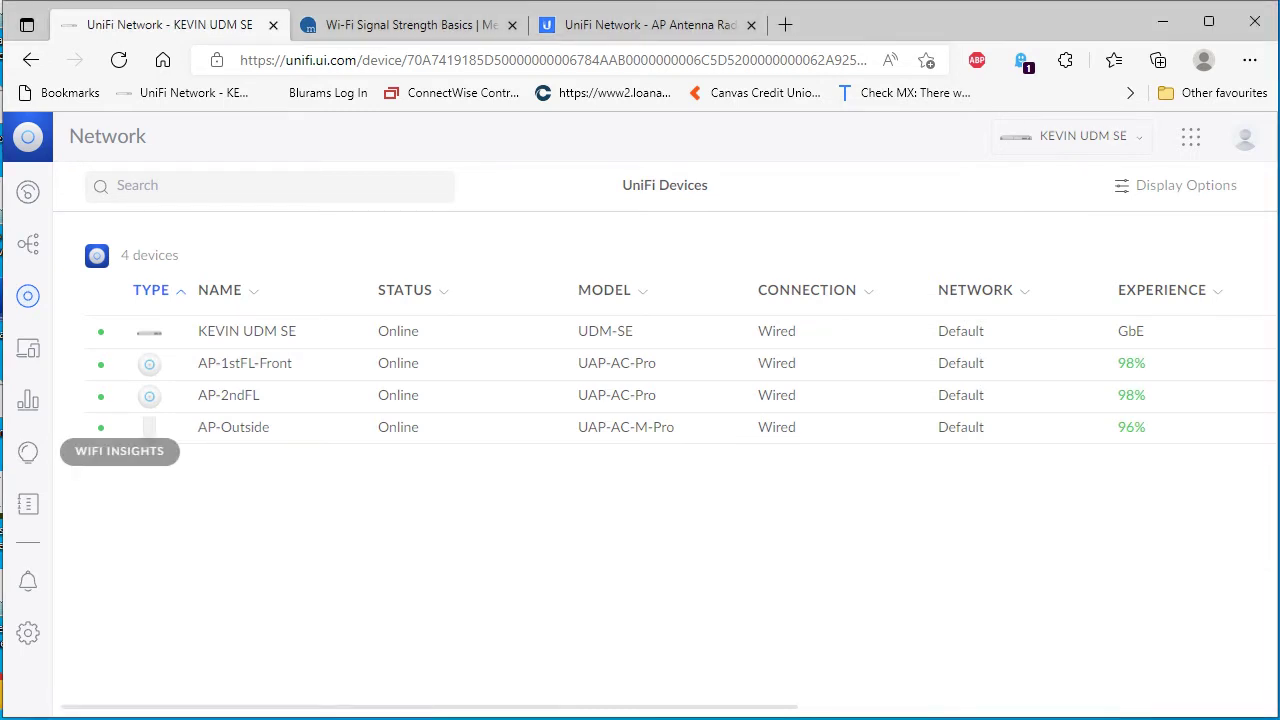
Step: Open the WiFi insights performance view and review the Watchlist clients' connected access points, signal levels and TX retries
{"action": "left_click", "coordinate": [28, 452]}
{"action": "scroll", "coordinate": [655, 466], "scroll_direction": "down", "scroll_amount": 4}
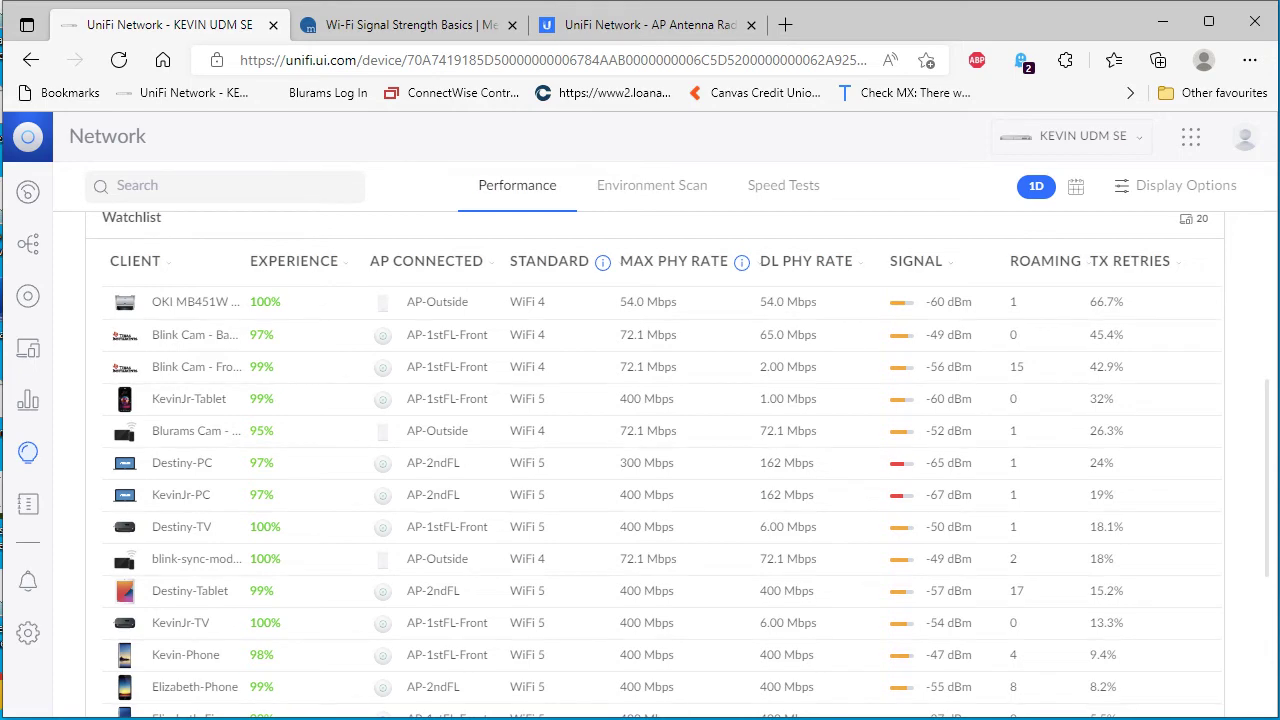
{"action": "scroll", "coordinate": [655, 466], "scroll_direction": "down", "scroll_amount": 3}
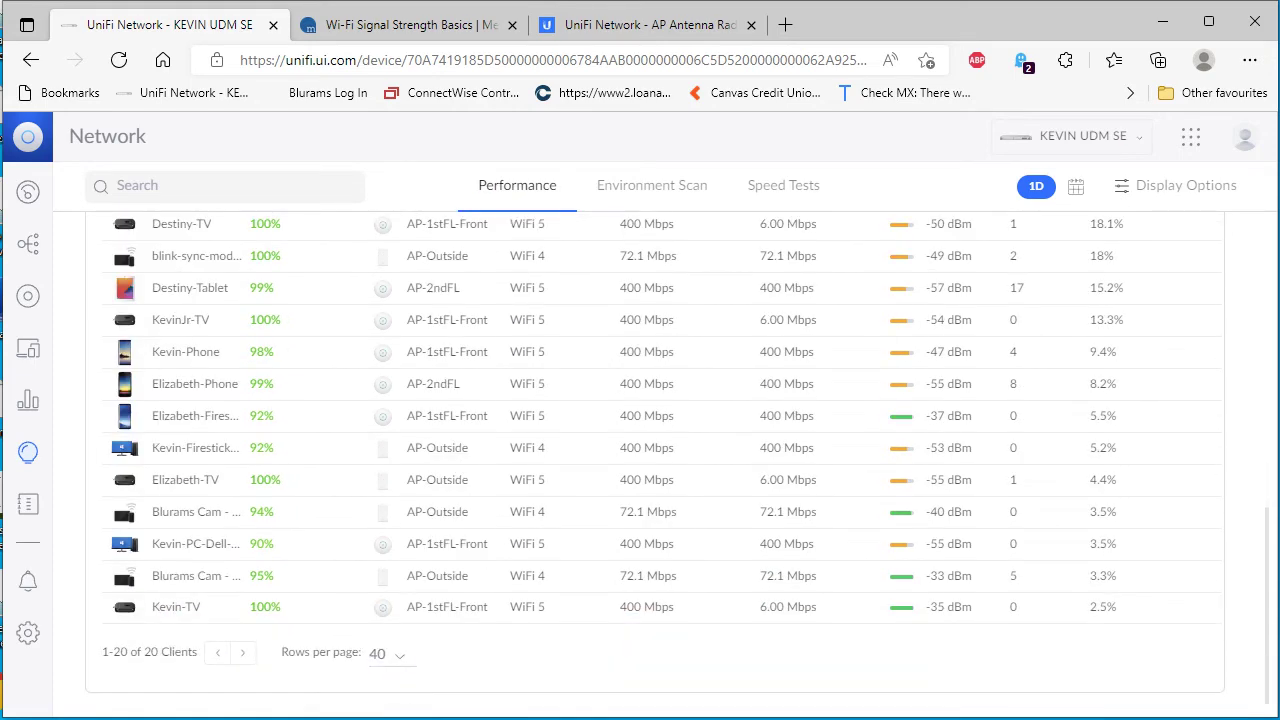
{"action": "scroll", "coordinate": [655, 466], "scroll_direction": "up", "scroll_amount": 4}
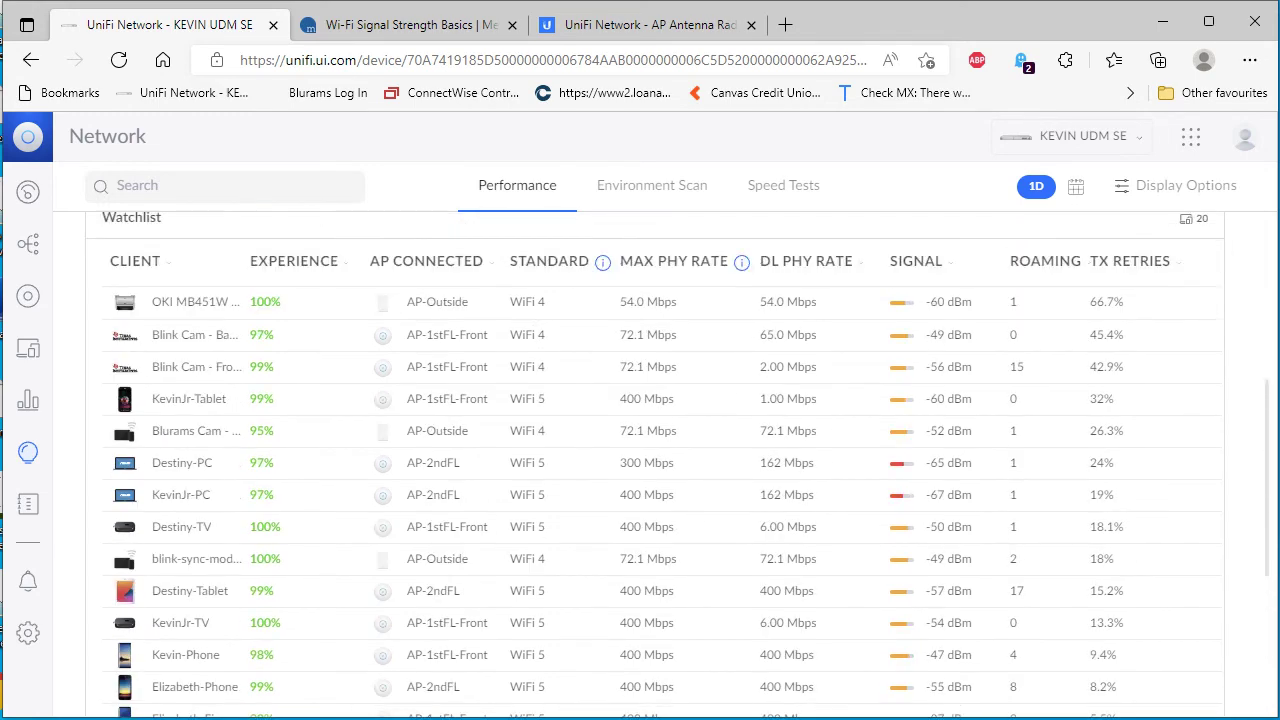
{"action": "scroll", "coordinate": [655, 466], "scroll_direction": "down", "scroll_amount": 1}
{"action": "scroll", "coordinate": [655, 466], "scroll_direction": "down", "scroll_amount": 4}
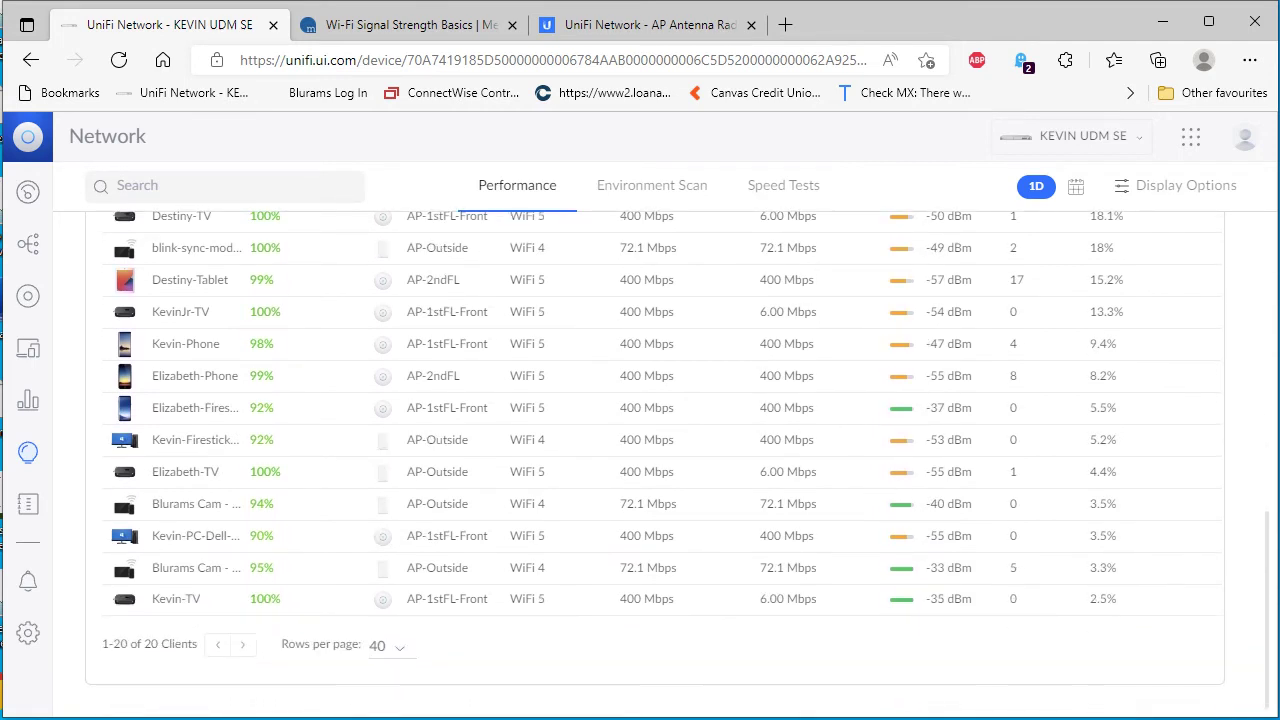
{"action": "scroll", "coordinate": [655, 466], "scroll_direction": "up", "scroll_amount": 4}
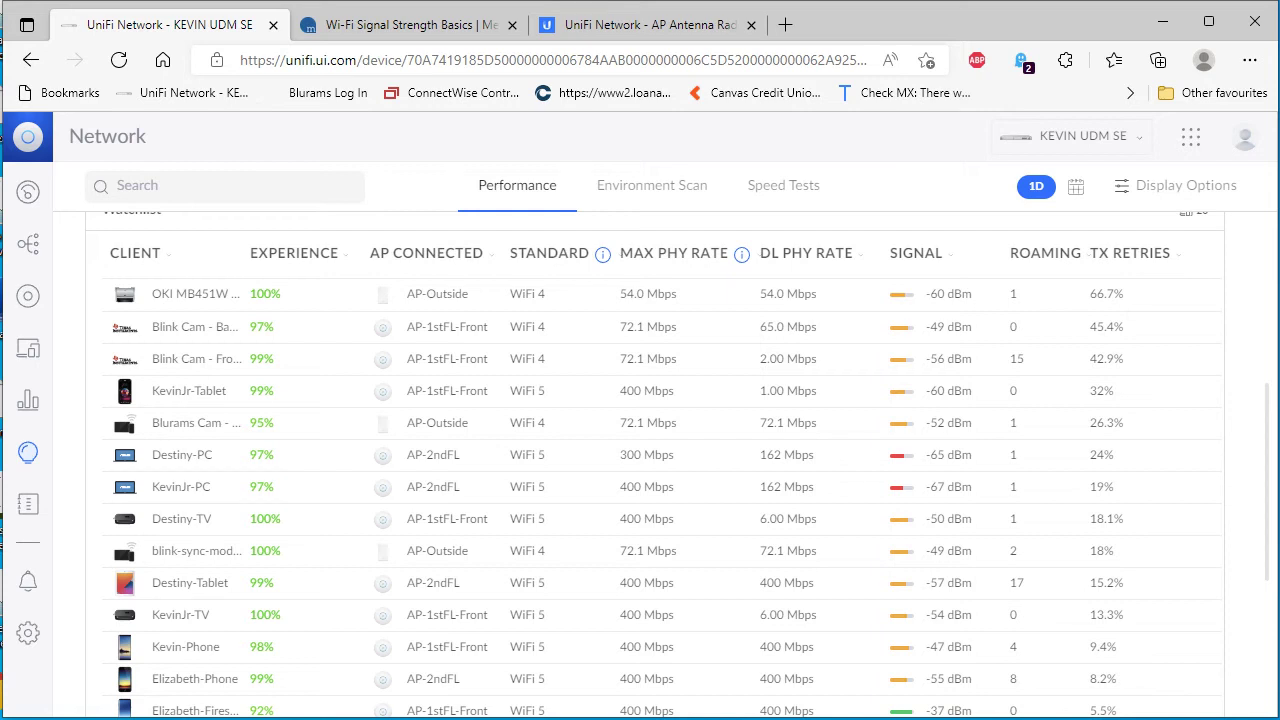
Step: Switch to the MetaGeek signal strength article and examine the chart's -30, -67 and -70 dBm rows
{"action": "key", "text": "ctrl+Tab"}
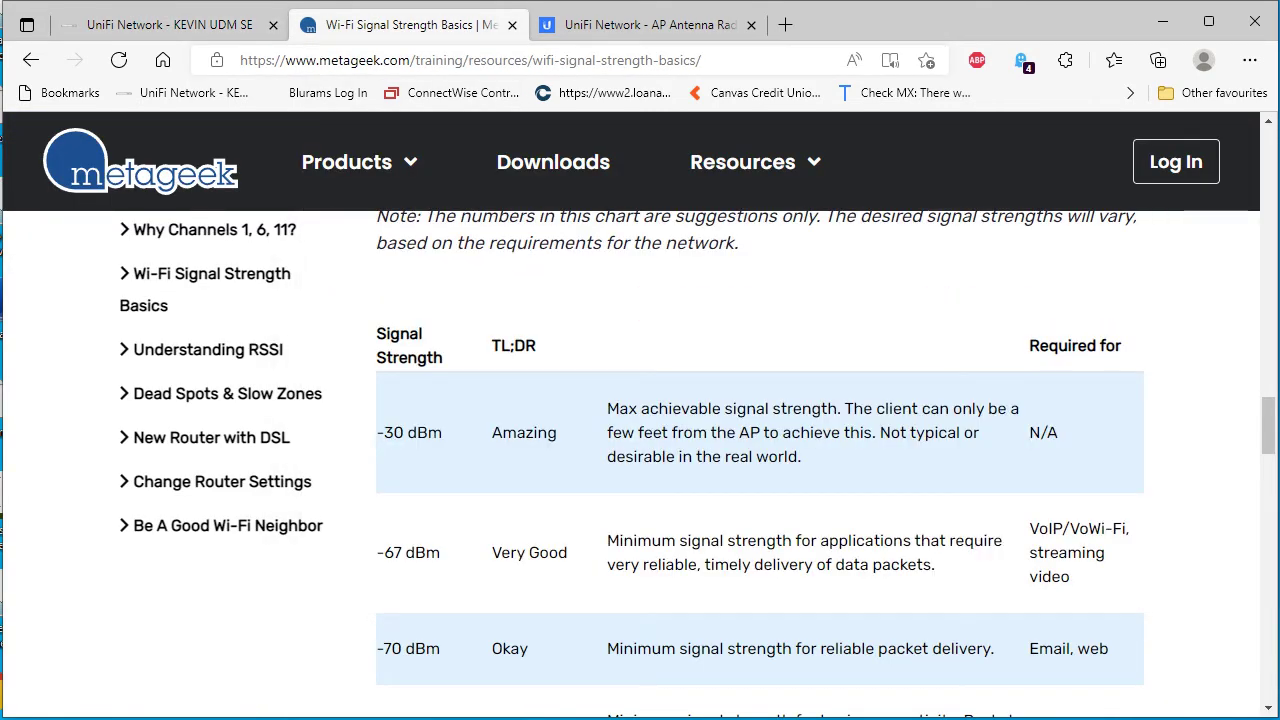
{"action": "scroll", "coordinate": [760, 455], "scroll_direction": "down", "scroll_amount": 1}
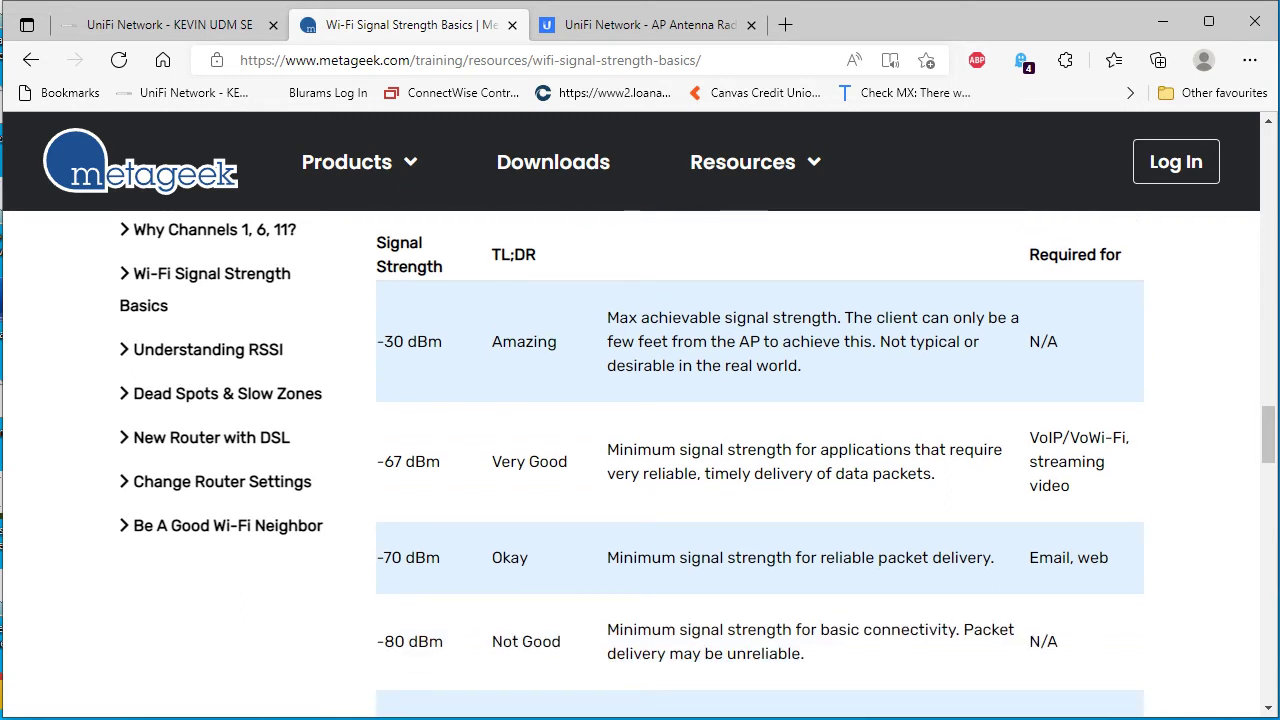
{"action": "left_click_drag", "start_coordinate": [384, 342], "coordinate": [442, 342]}
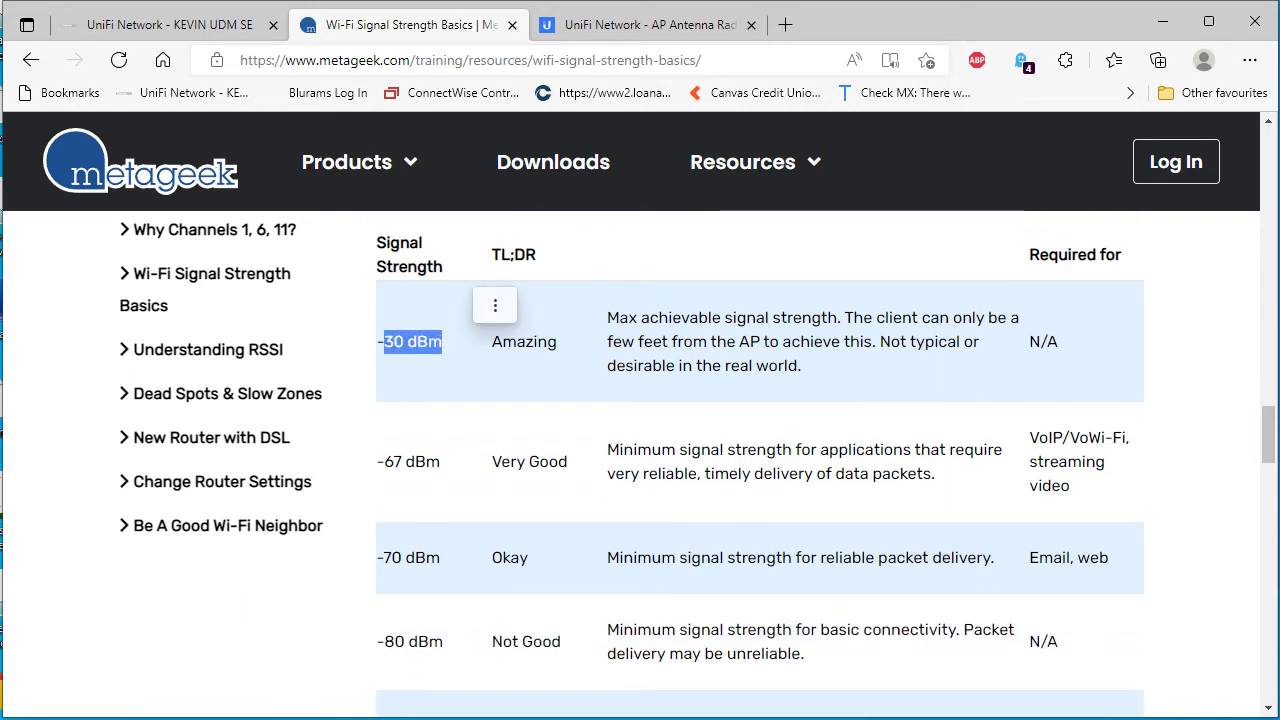
{"action": "left_click_drag", "start_coordinate": [384, 461], "coordinate": [440, 461]}
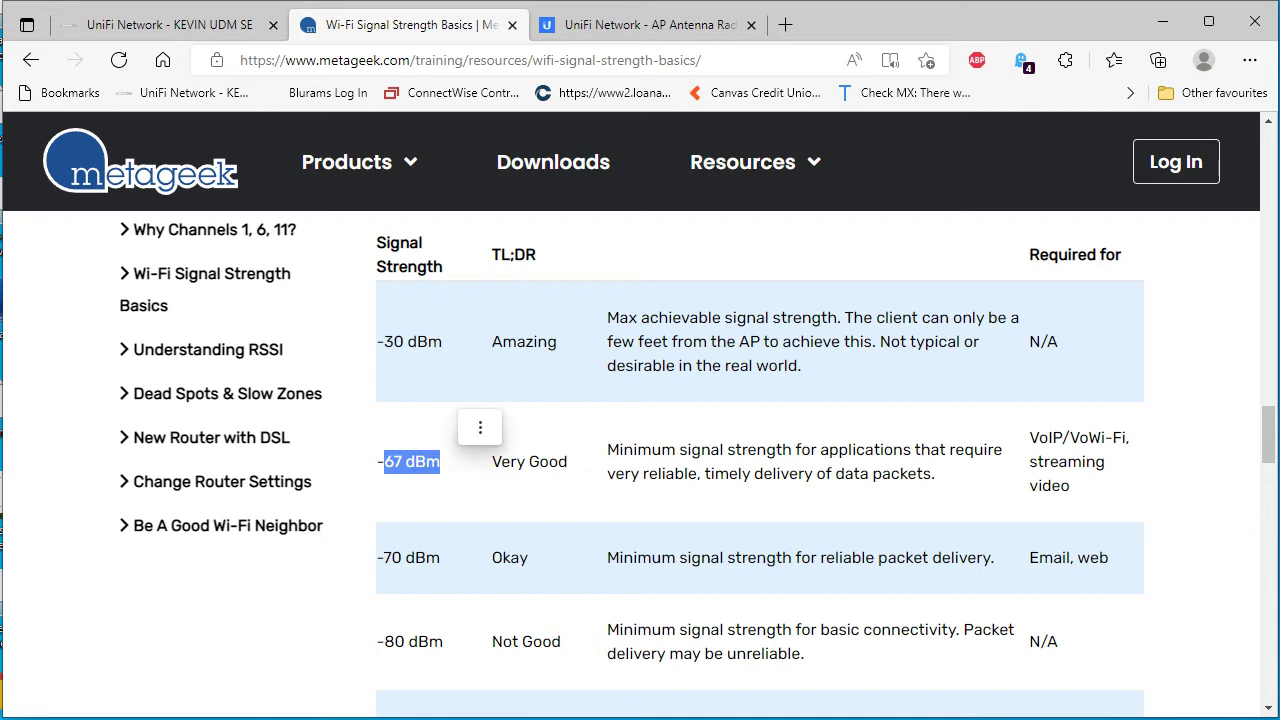
{"action": "left_click_drag", "start_coordinate": [377, 557], "coordinate": [440, 557]}
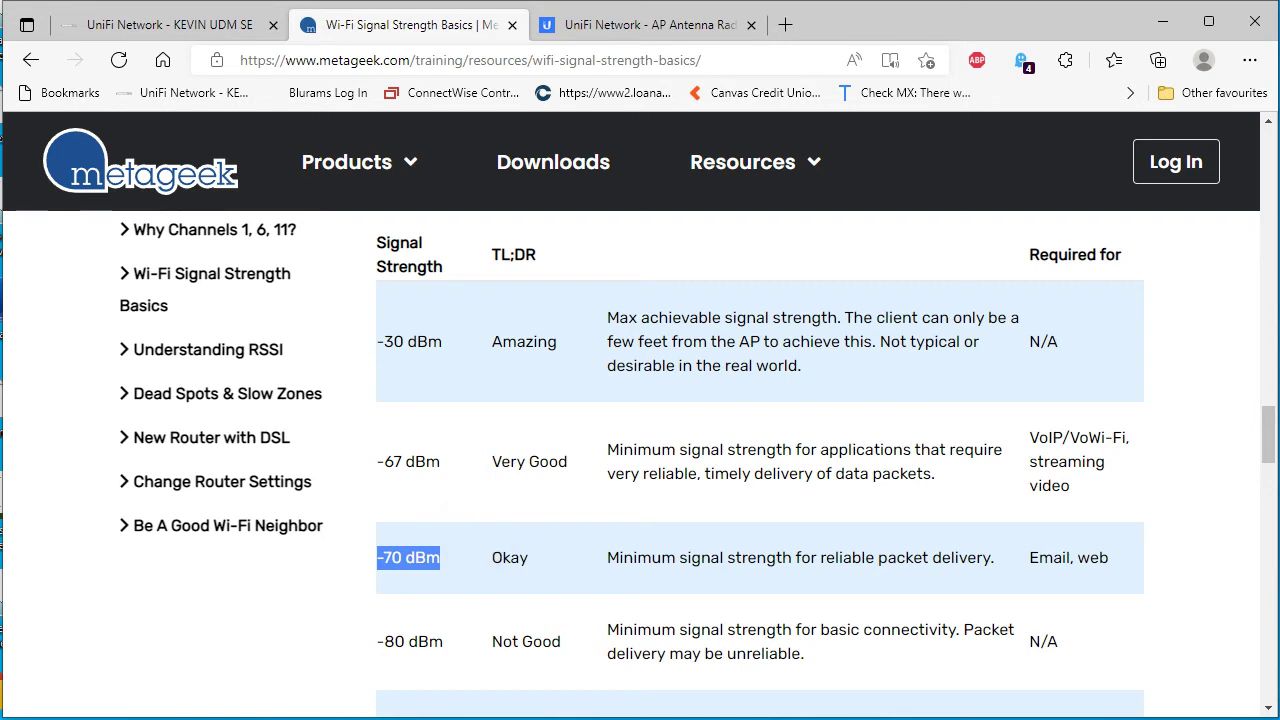
{"action": "left_click_drag", "start_coordinate": [440, 557], "coordinate": [376, 557]}
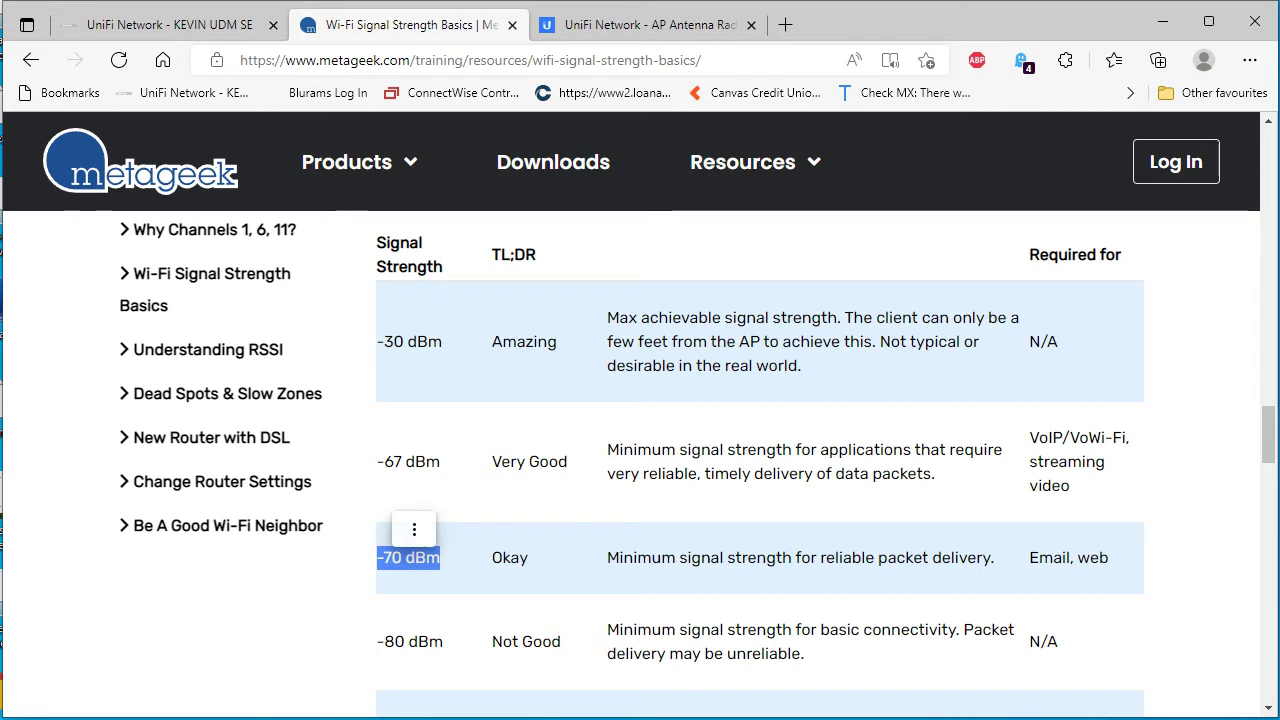
Step: Compare the chart's -67 and -70 dBm levels and read the rating and required uses for -70 dBm
{"action": "left_click_drag", "start_coordinate": [528, 557], "coordinate": [492, 557]}
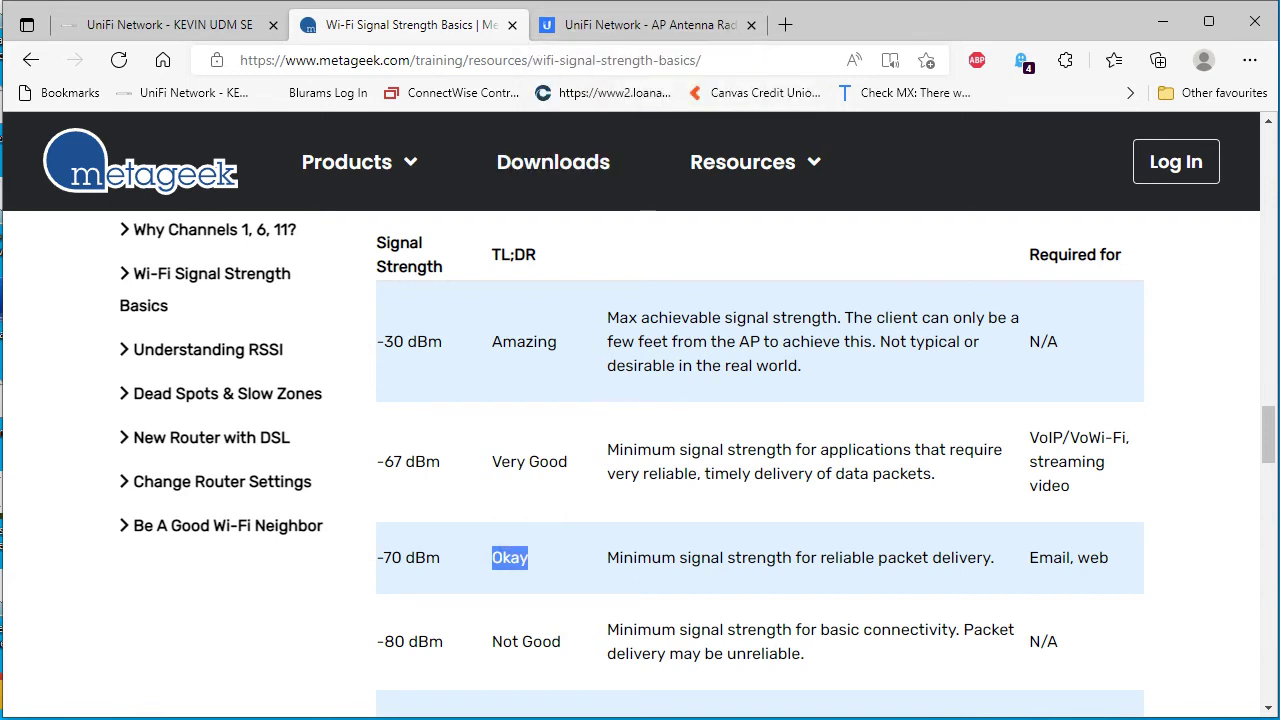
{"action": "left_click_drag", "start_coordinate": [384, 462], "coordinate": [440, 462]}
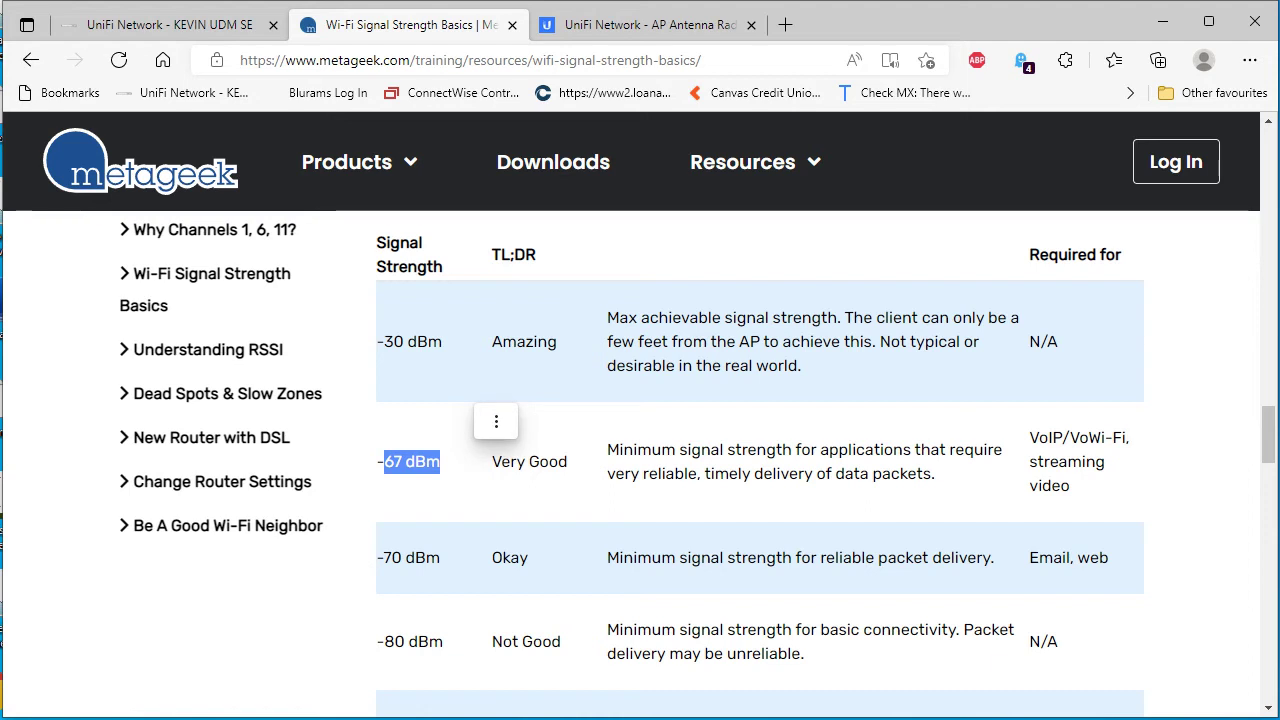
{"action": "mouse_move", "coordinate": [402, 558]}
{"action": "left_mouse_down"}
{"action": "mouse_move", "coordinate": [440, 558]}
{"action": "mouse_move", "coordinate": [382, 558]}
{"action": "left_mouse_up"}
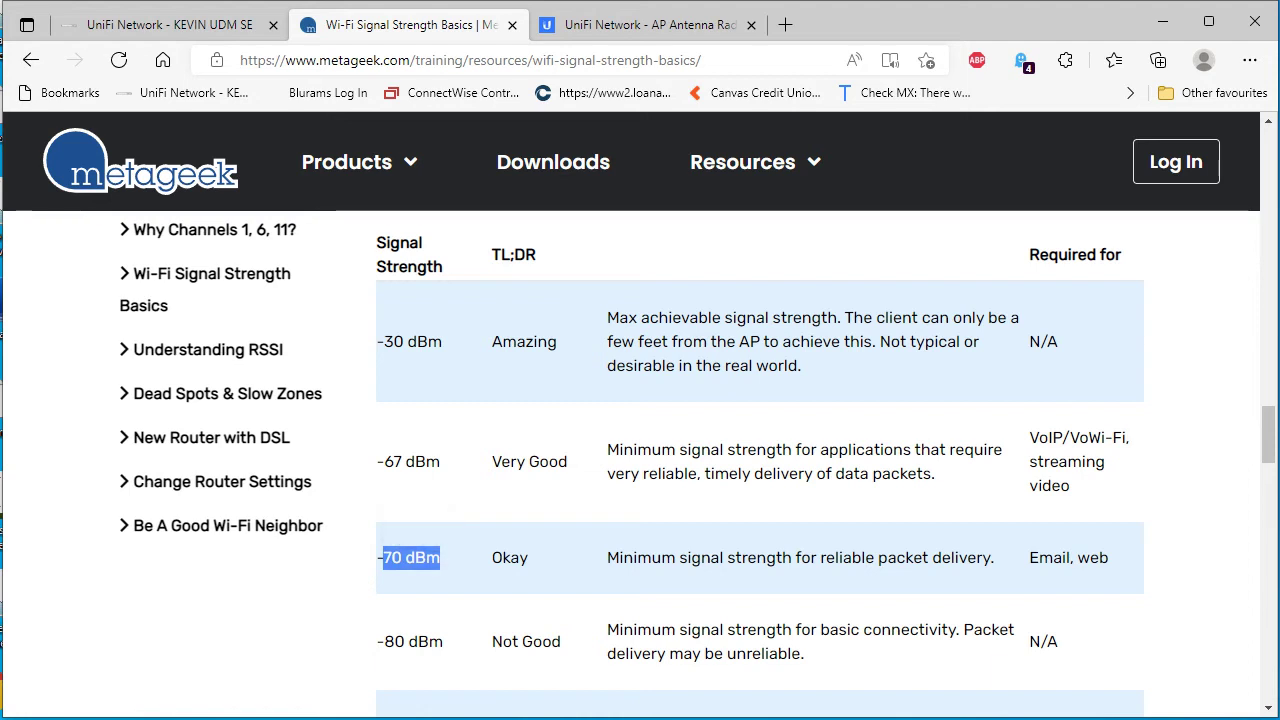
{"action": "left_click", "coordinate": [424, 558]}
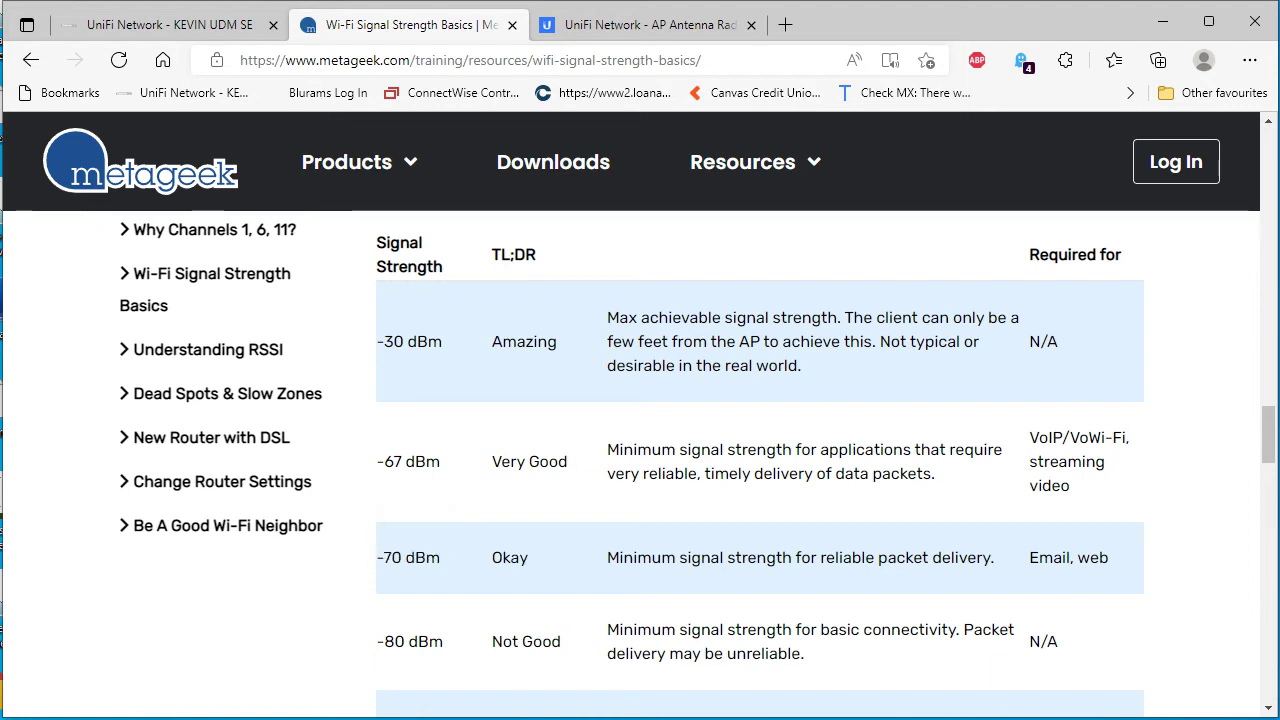
{"action": "double_click", "coordinate": [1051, 558]}
{"action": "double_click", "coordinate": [1092, 558]}
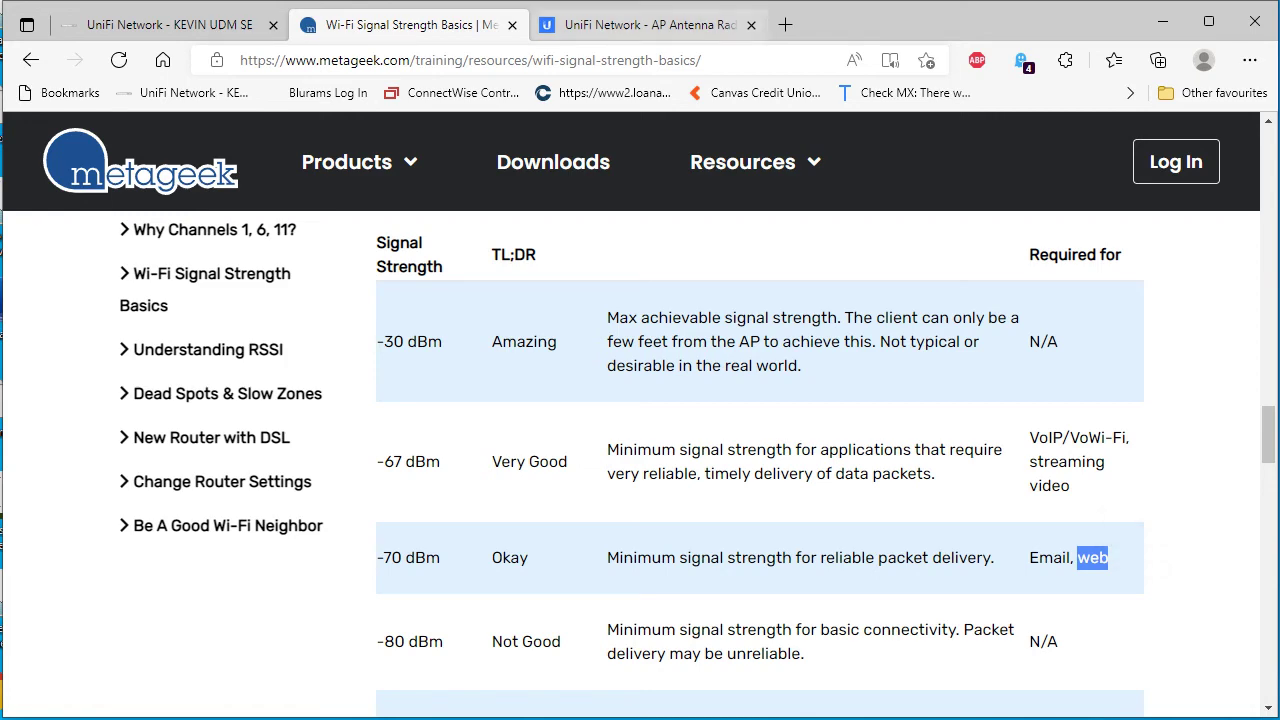
Step: Glance at the UAP-AC-PRO antenna radiation patterns page, returning to the signal strength article
{"action": "mouse_move", "coordinate": [347, 162]}
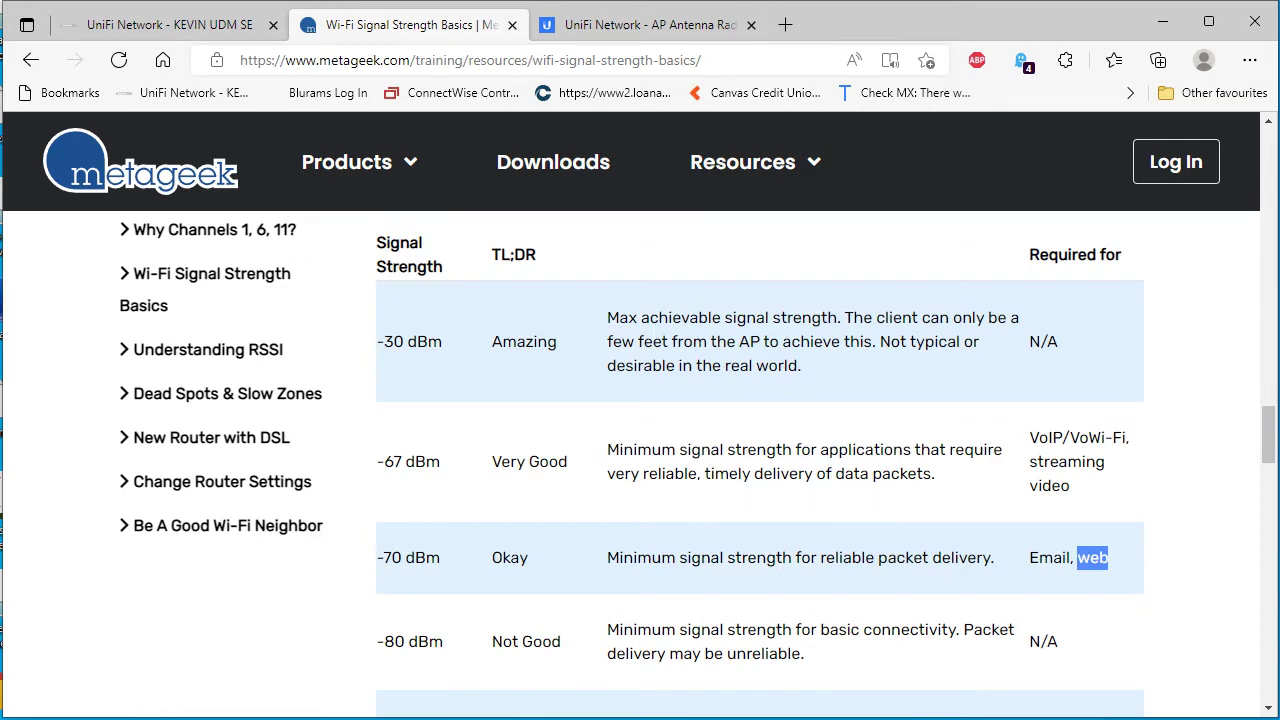
{"action": "key", "text": "ctrl+Tab"}
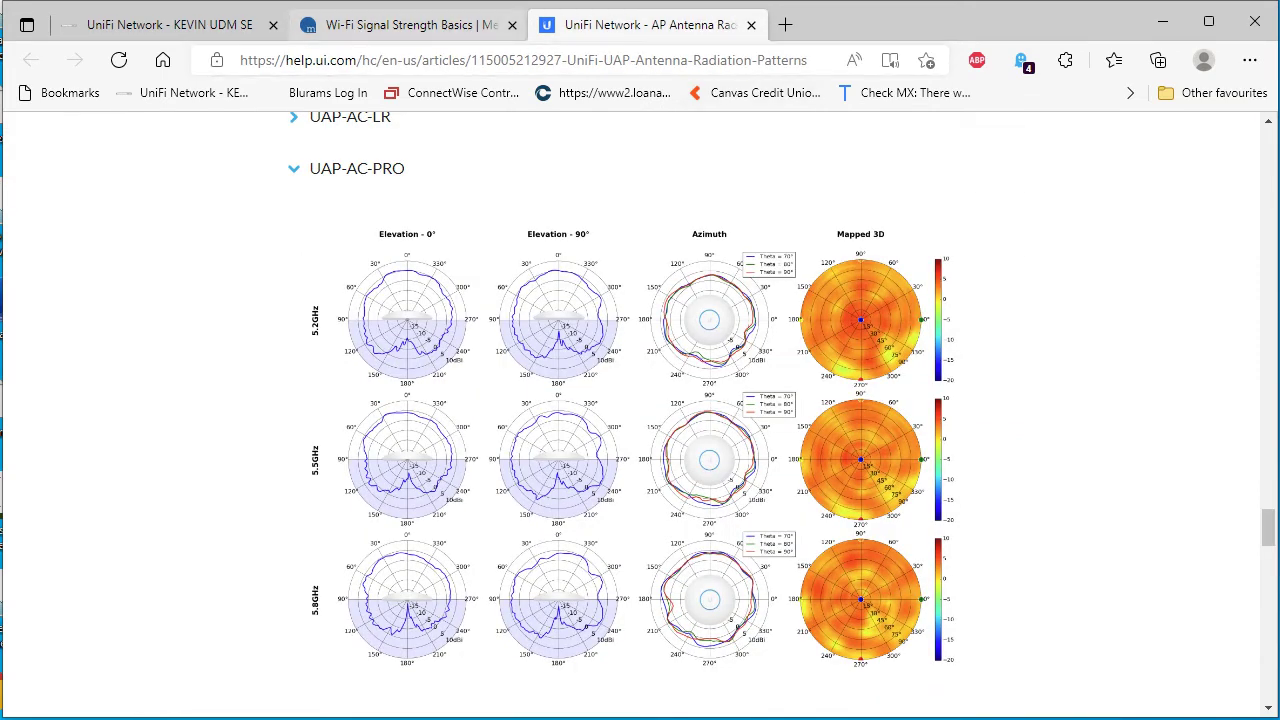
{"action": "key", "text": "ctrl+shift+Tab"}
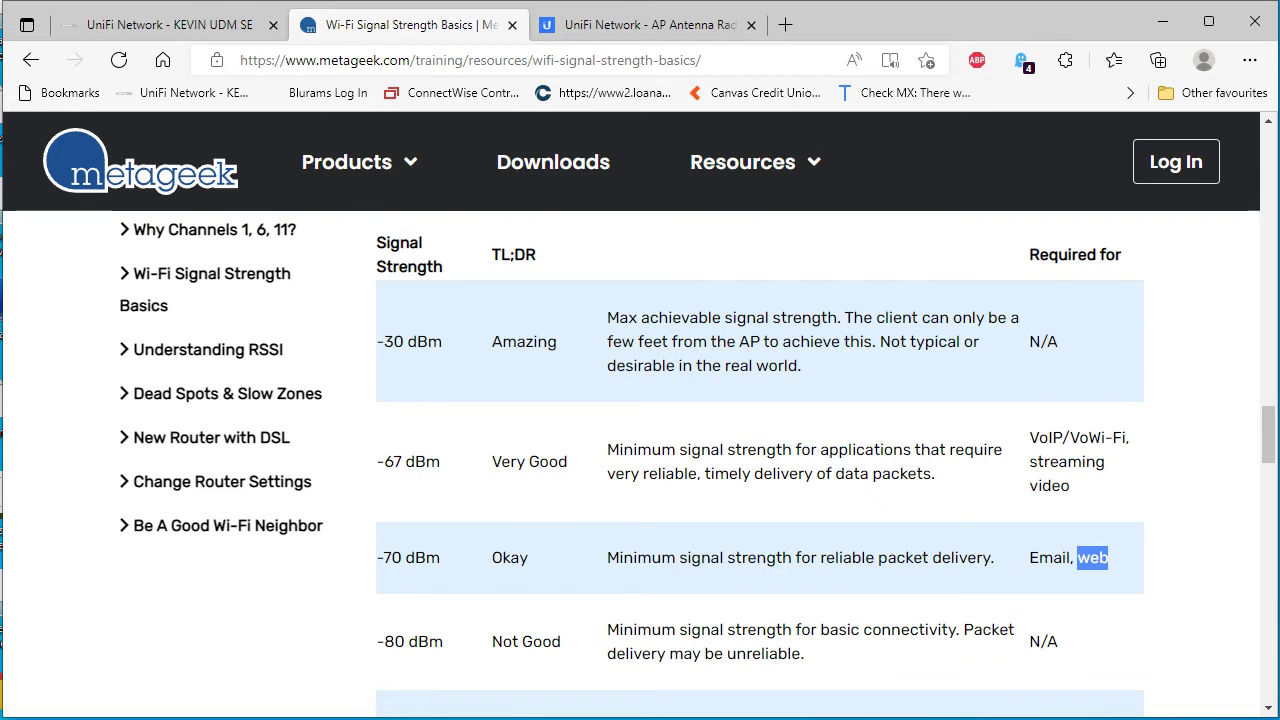
Step: Return to the UniFi Network Watchlist and compare signal strength, PHY rates and roaming across all connected clients
{"action": "key", "text": "ctrl+shift+Tab"}
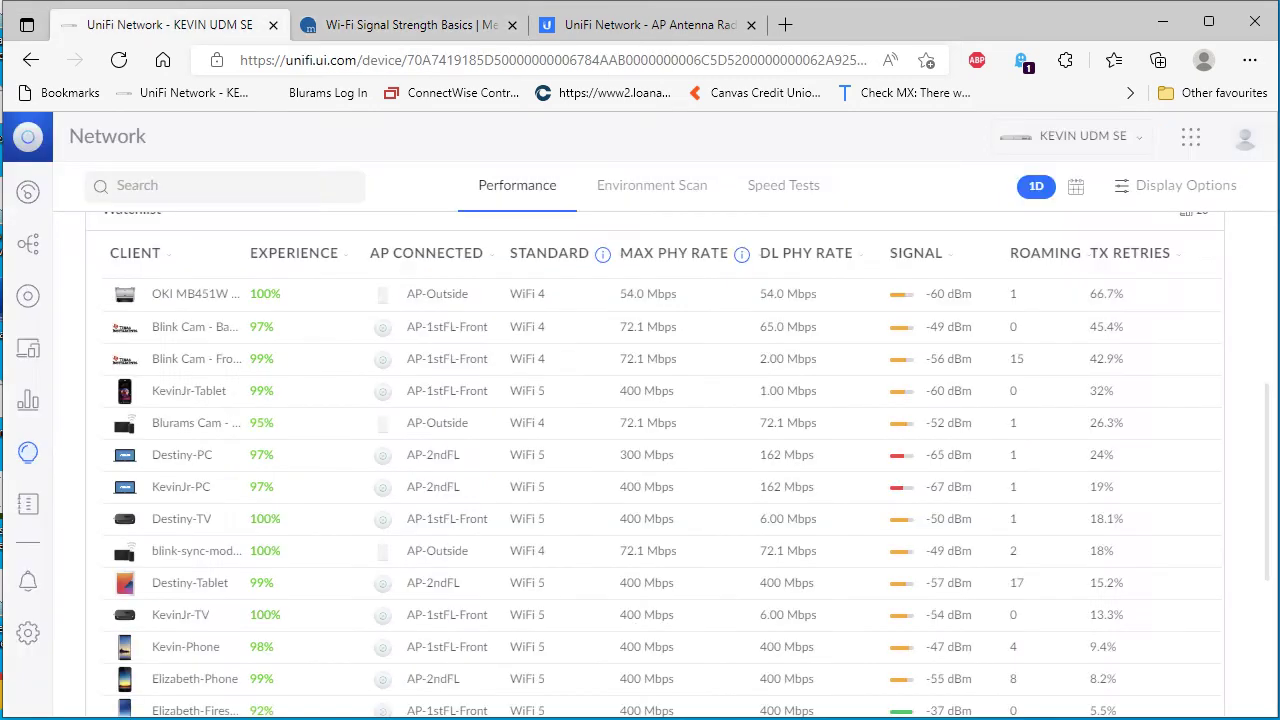
{"action": "scroll", "coordinate": [655, 465], "scroll_direction": "down", "scroll_amount": 3}
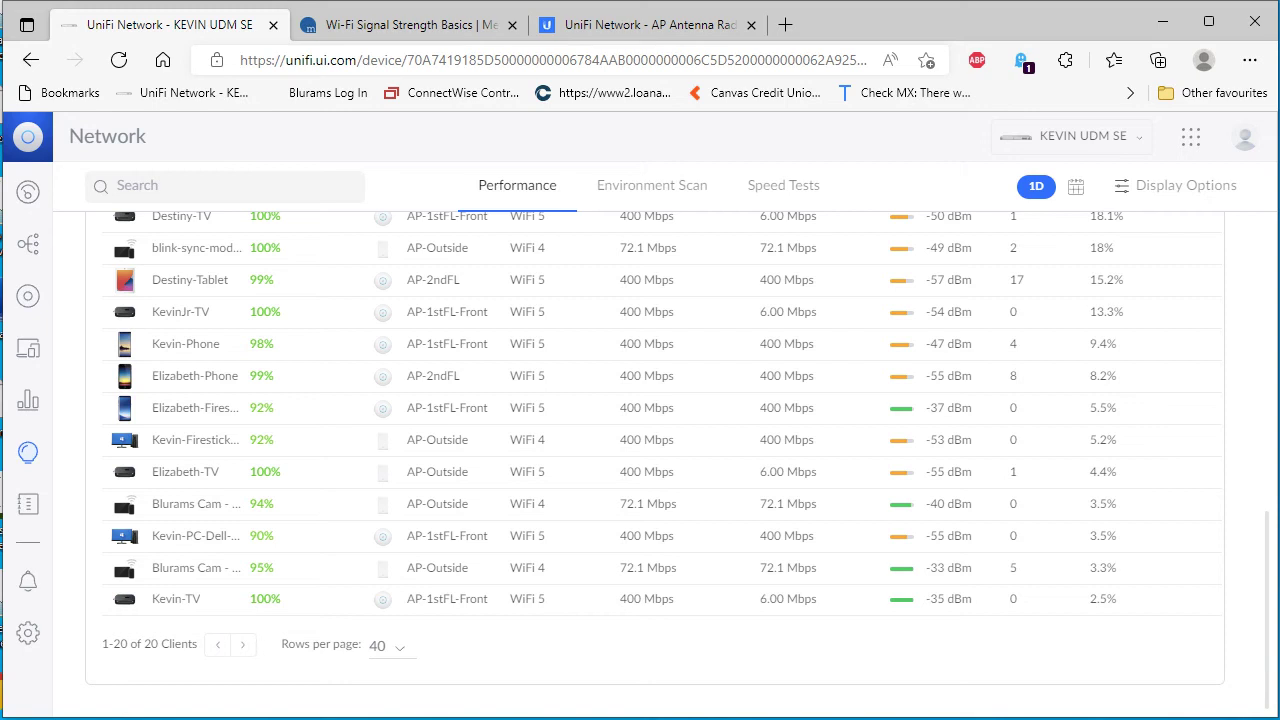
{"action": "scroll", "coordinate": [655, 465], "scroll_direction": "up", "scroll_amount": 5}
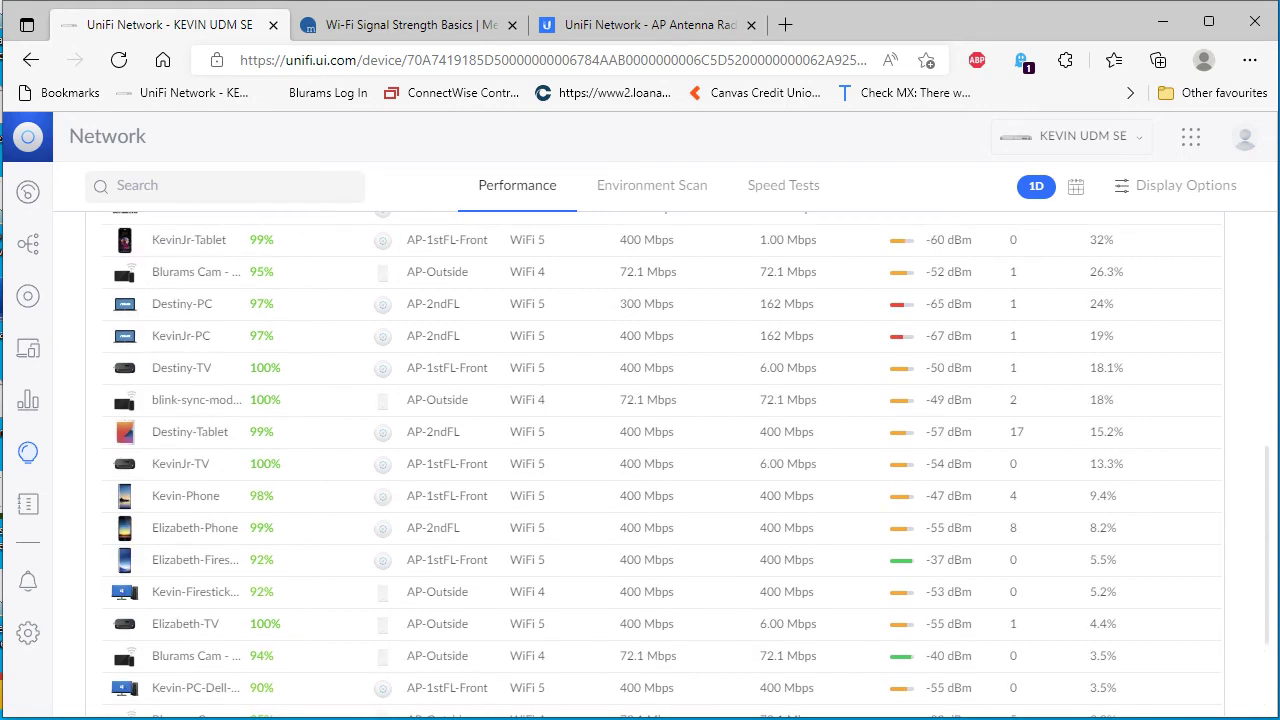
{"action": "scroll", "coordinate": [655, 465], "scroll_direction": "down", "scroll_amount": 5}
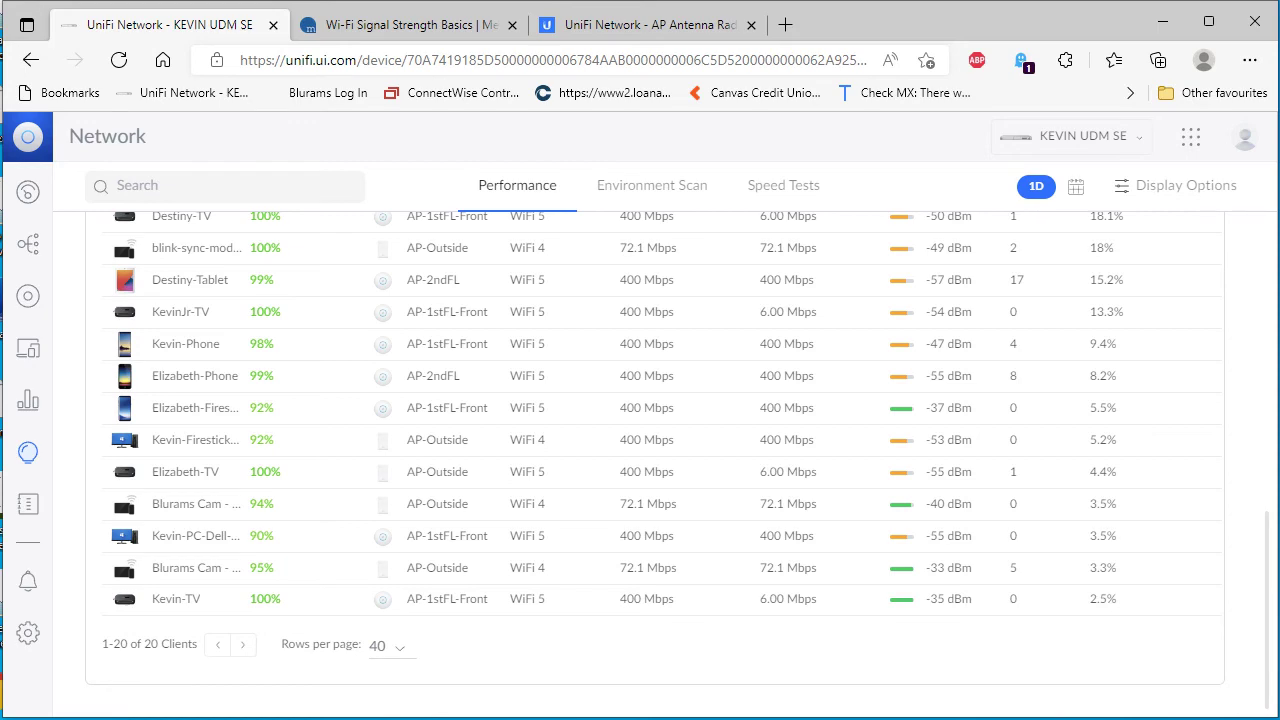
{"action": "scroll", "coordinate": [660, 465], "scroll_direction": "up", "scroll_amount": 5}
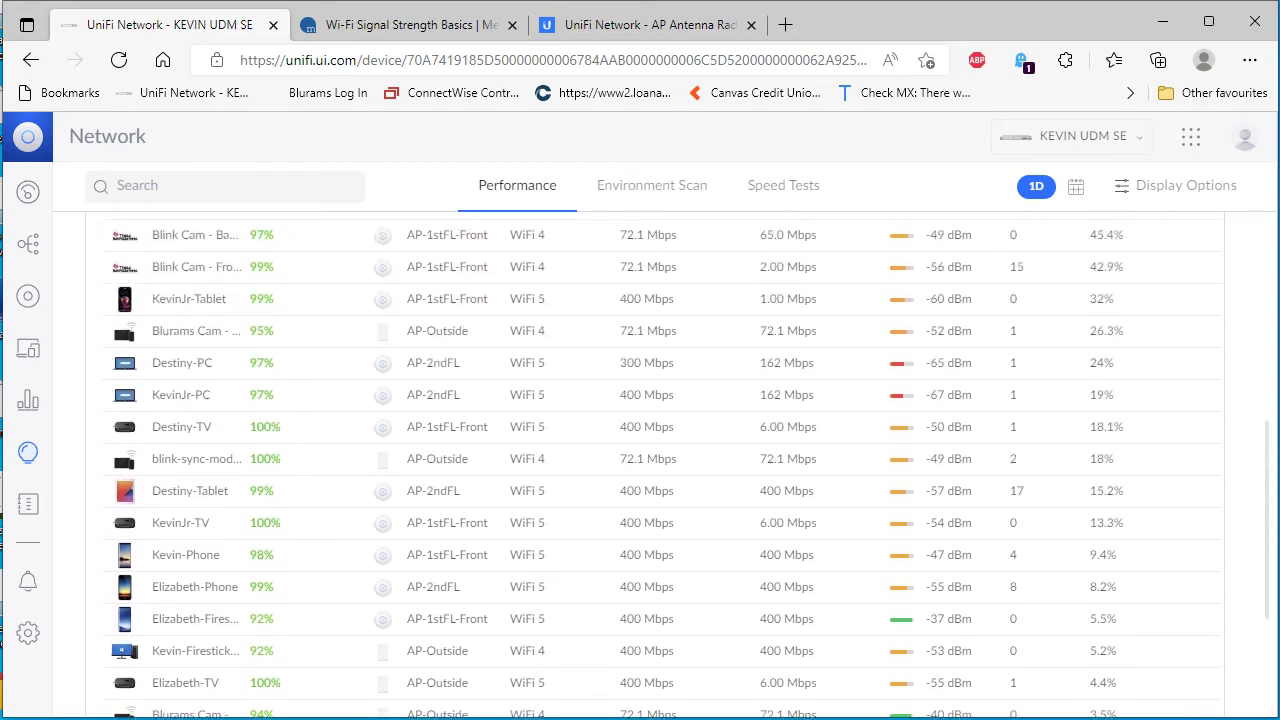
{"action": "scroll", "coordinate": [655, 465], "scroll_direction": "down", "scroll_amount": 1}
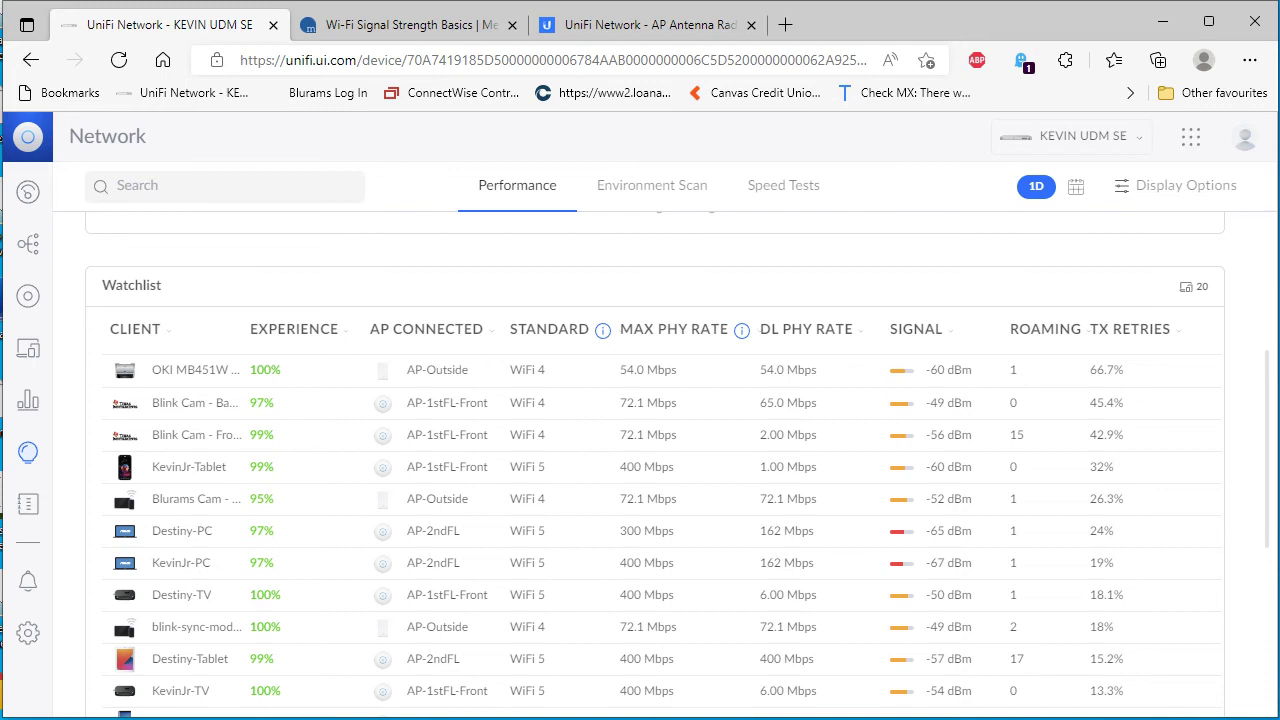
{"action": "scroll", "coordinate": [660, 465], "scroll_direction": "down", "scroll_amount": 3}
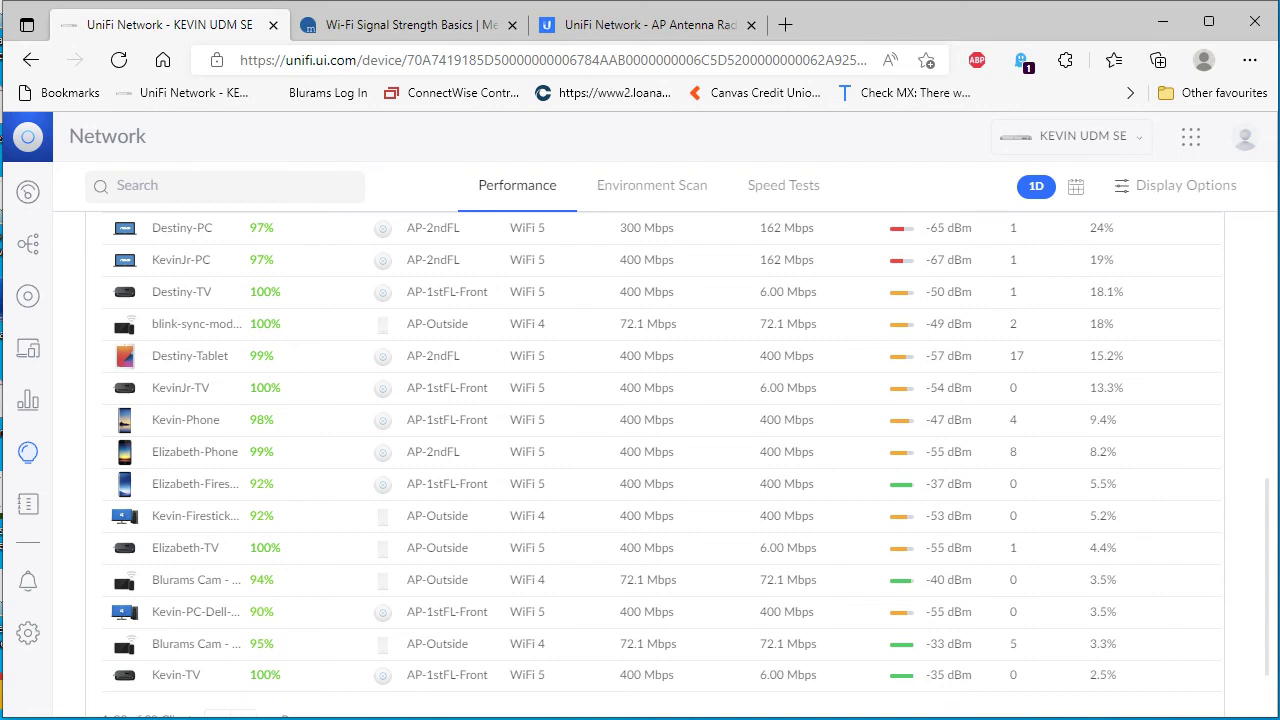
{"action": "scroll", "coordinate": [660, 465], "scroll_direction": "up", "scroll_amount": 2}
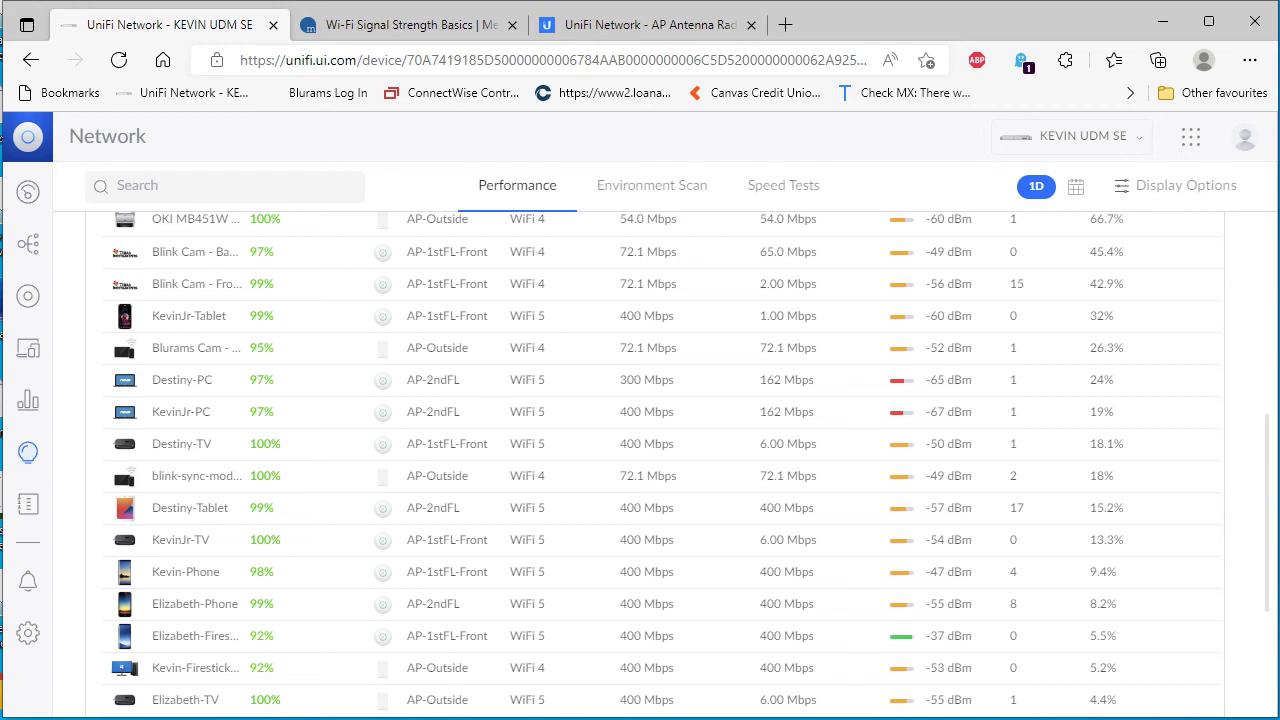
{"action": "scroll", "coordinate": [654, 460], "scroll_direction": "up", "scroll_amount": 2}
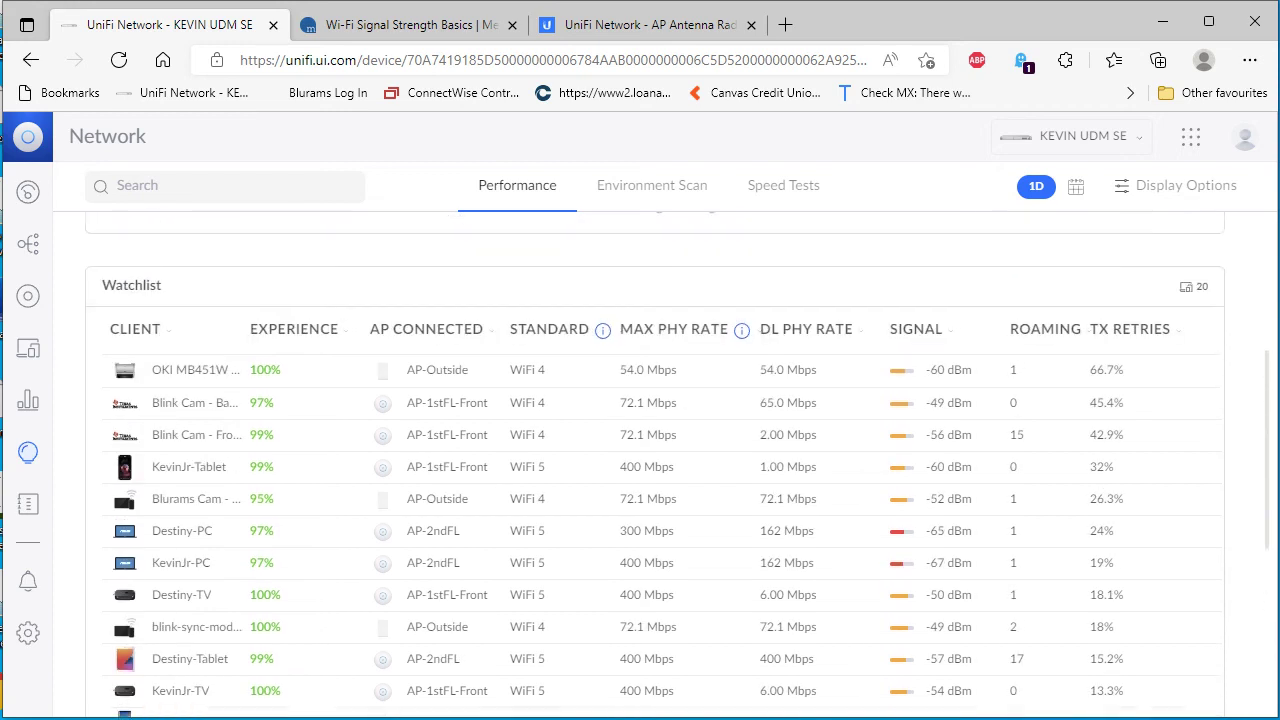
{"action": "scroll", "coordinate": [654, 460], "scroll_direction": "down", "scroll_amount": 5}
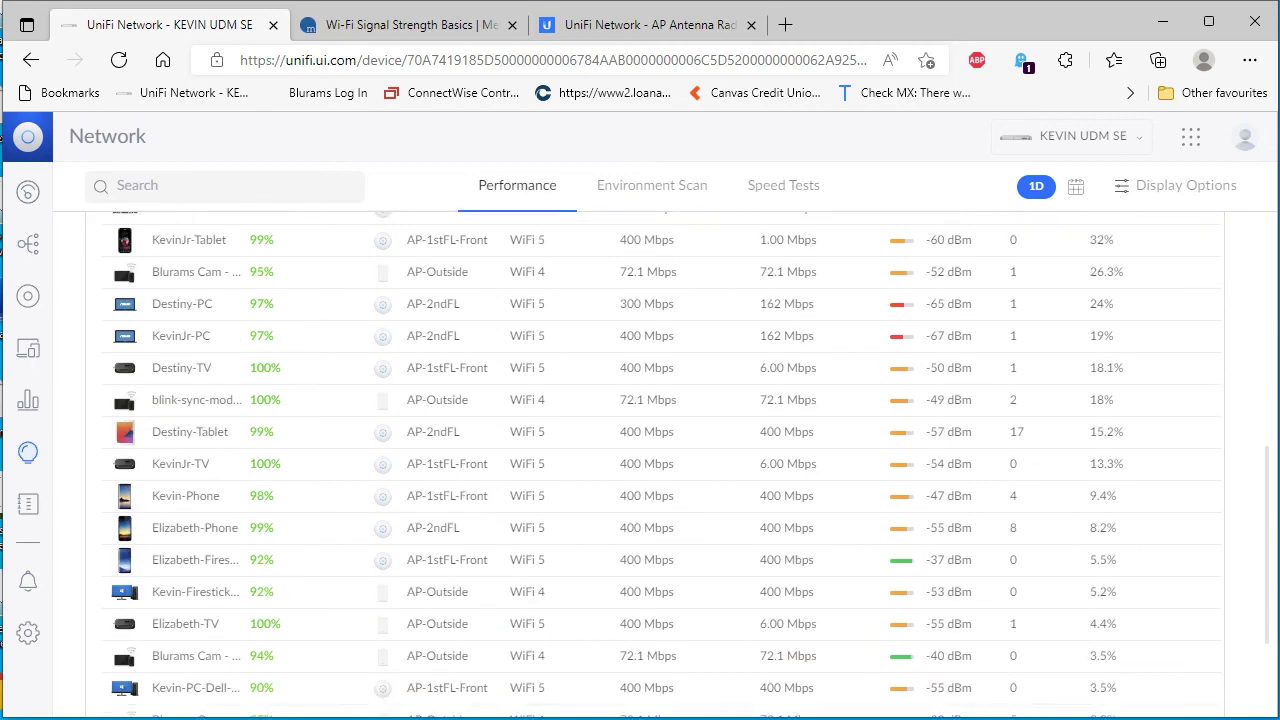
{"action": "scroll", "coordinate": [660, 460], "scroll_direction": "up", "scroll_amount": 2}
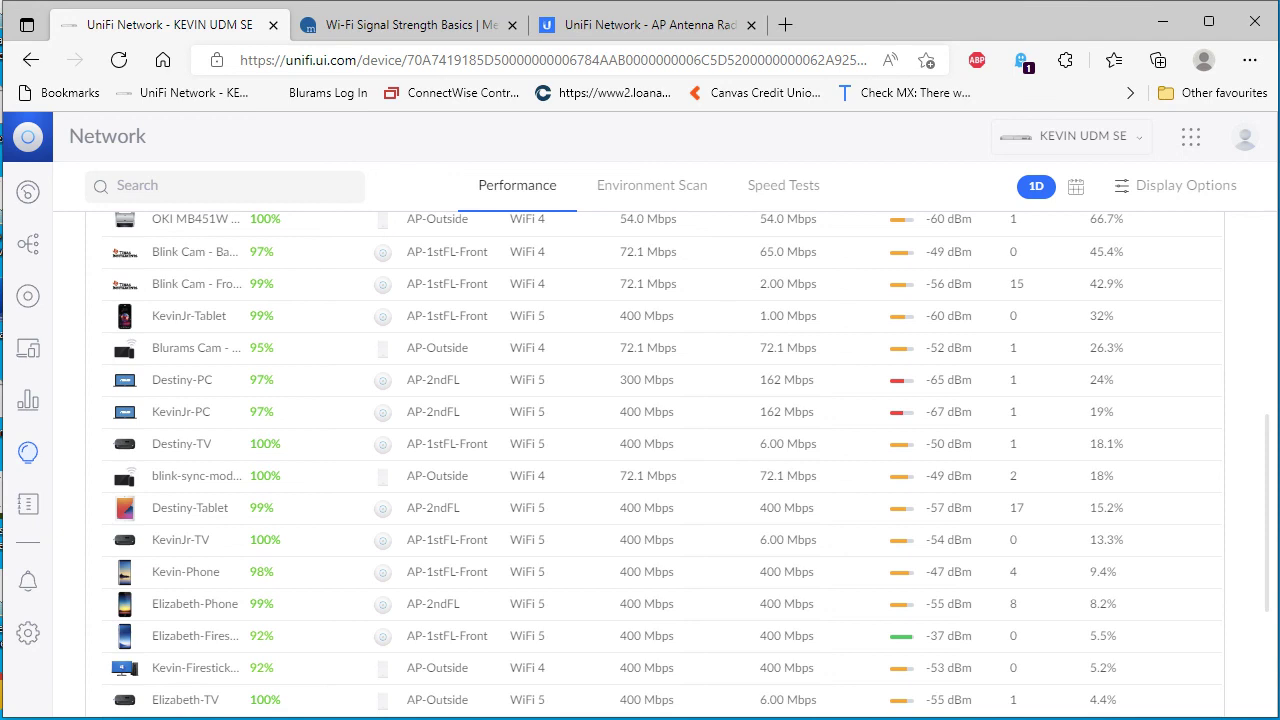
{"action": "scroll", "coordinate": [650, 460], "scroll_direction": "down", "scroll_amount": 3}
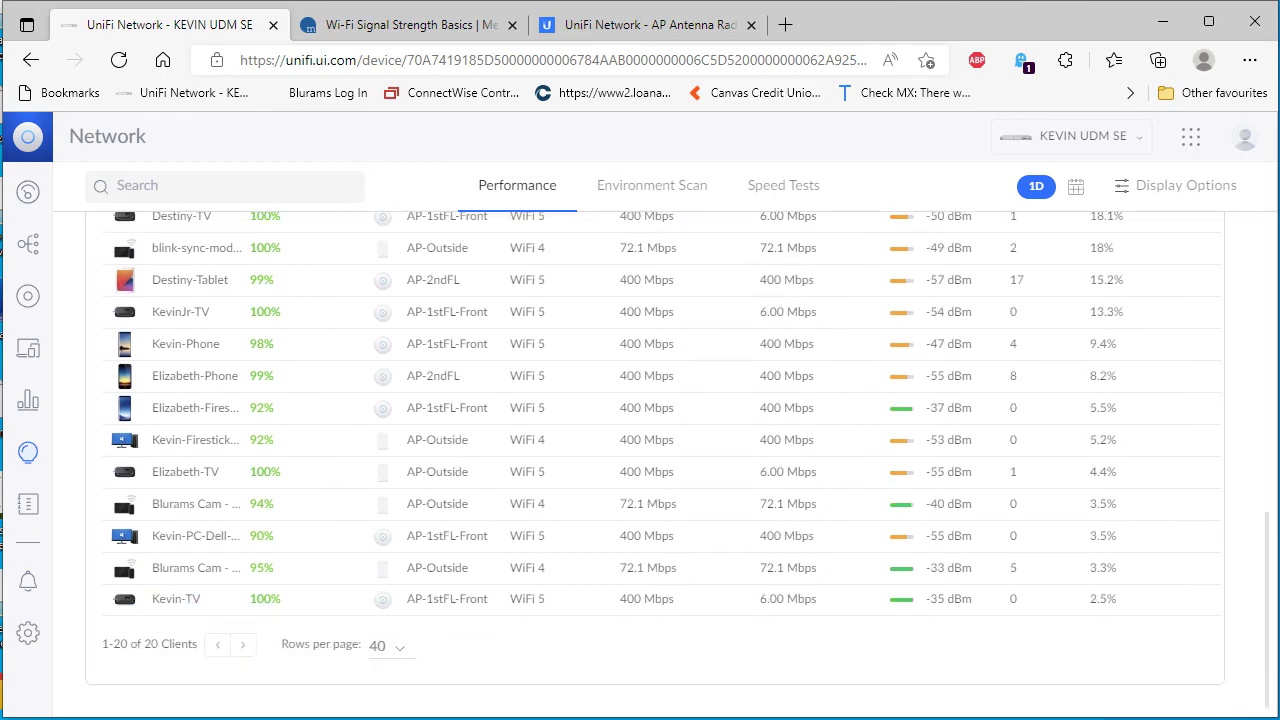
Step: Examine the WiFi Performance chart of PHY rate against signal strength alongside the Watchlist entries
{"action": "scroll", "coordinate": [650, 460], "scroll_direction": "up", "scroll_amount": 6}
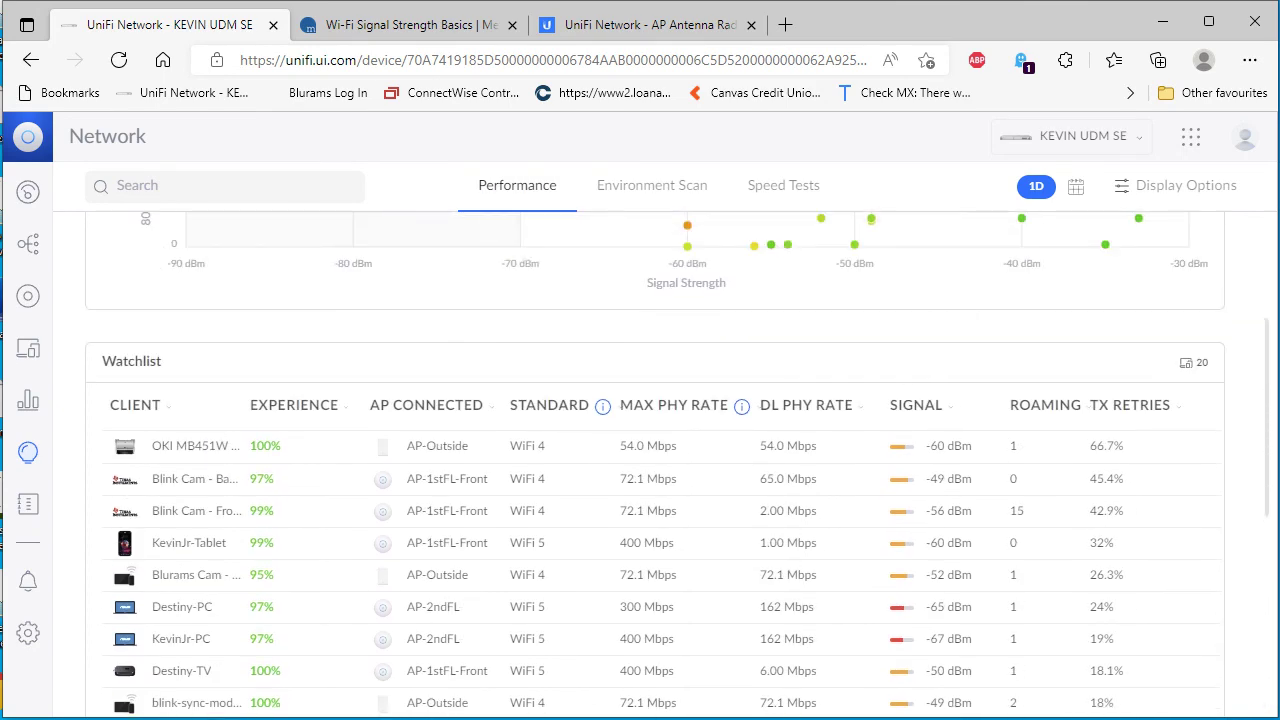
{"action": "scroll", "coordinate": [650, 460], "scroll_direction": "up", "scroll_amount": 3}
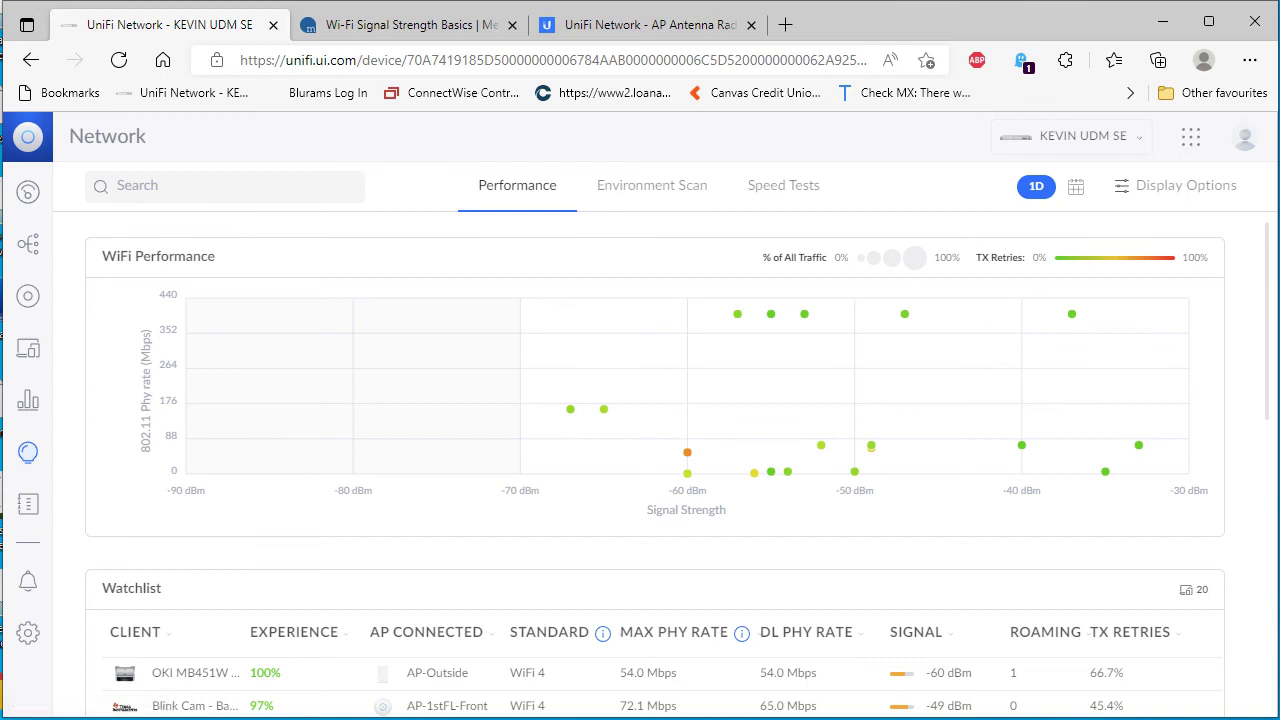
{"action": "scroll", "coordinate": [650, 460], "scroll_direction": "down", "scroll_amount": 3}
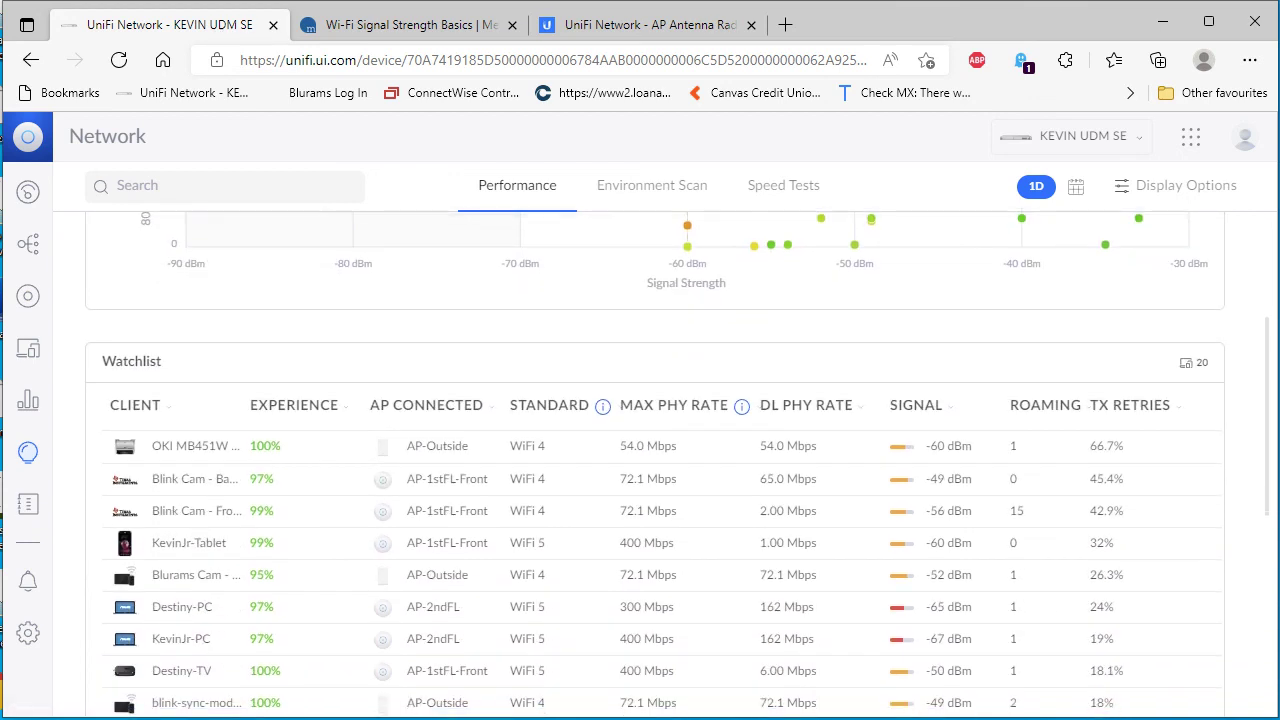
{"action": "scroll", "coordinate": [650, 460], "scroll_direction": "down", "scroll_amount": 6}
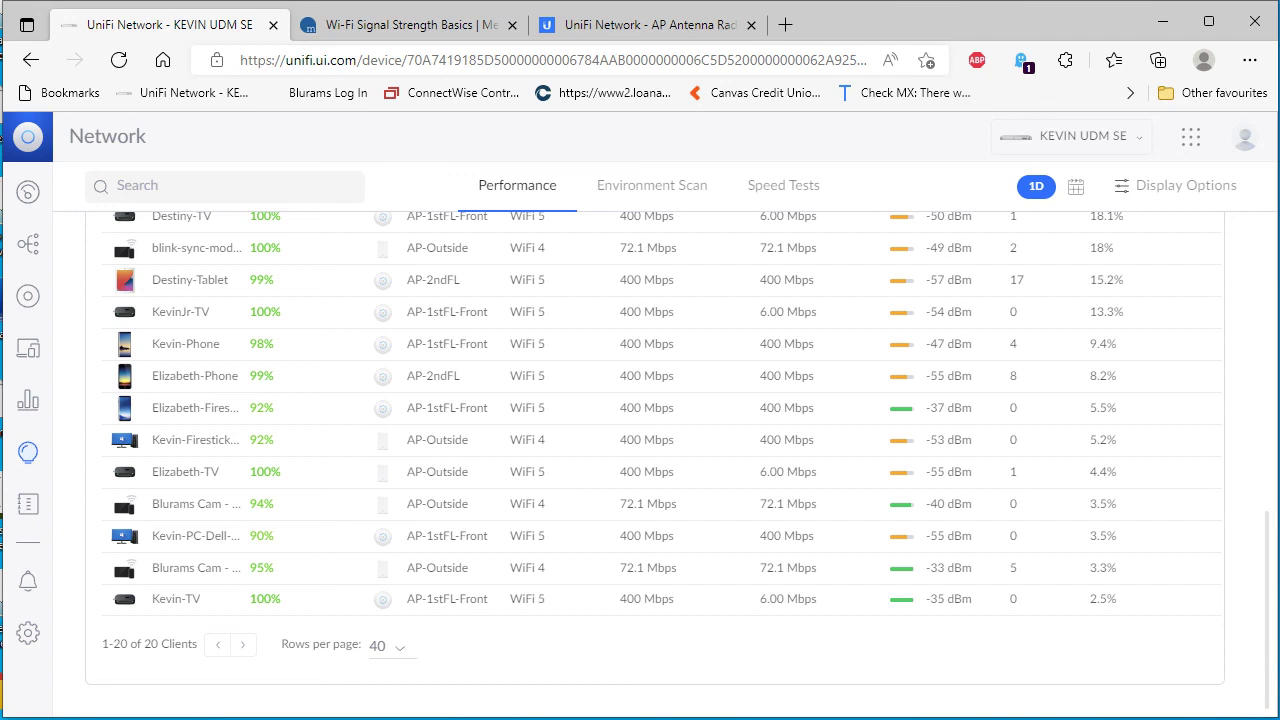
Step: Compare the Watchlist clients' experience, signal and TX retries with their points on the WiFi Performance chart
{"action": "scroll", "coordinate": [650, 460], "scroll_direction": "up", "scroll_amount": 4}
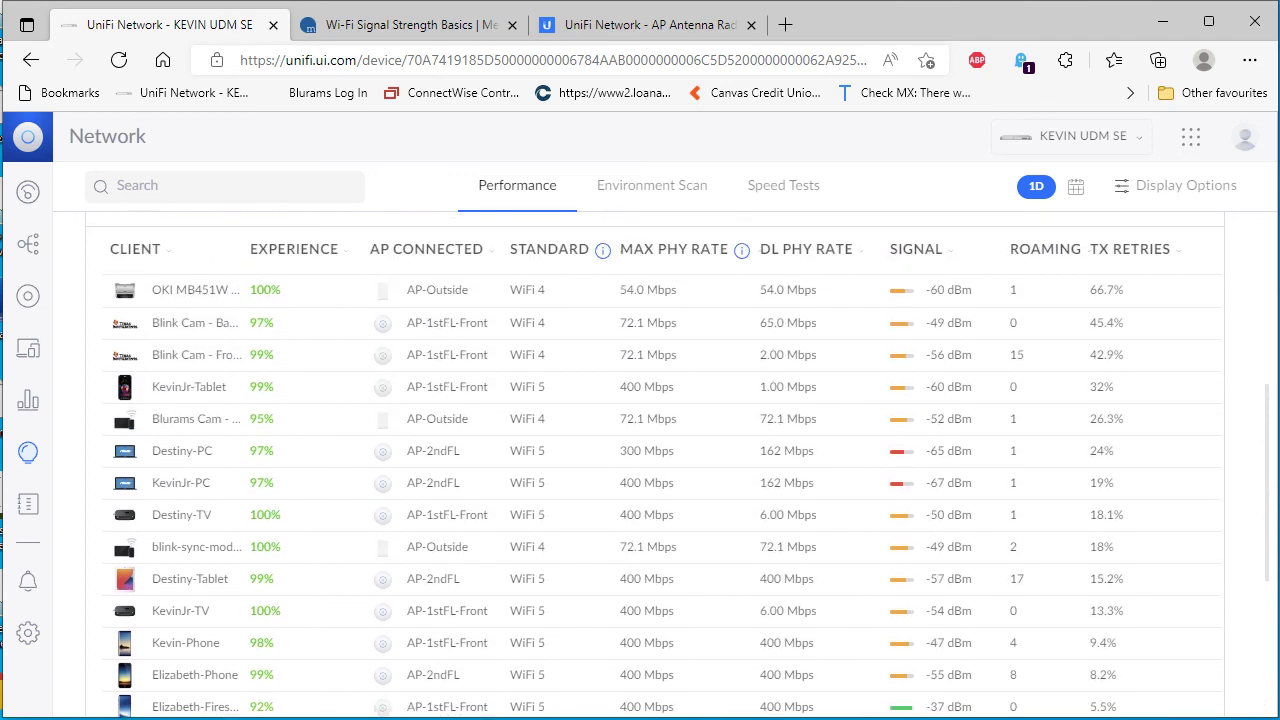
{"action": "scroll", "coordinate": [650, 460], "scroll_direction": "up", "scroll_amount": 5}
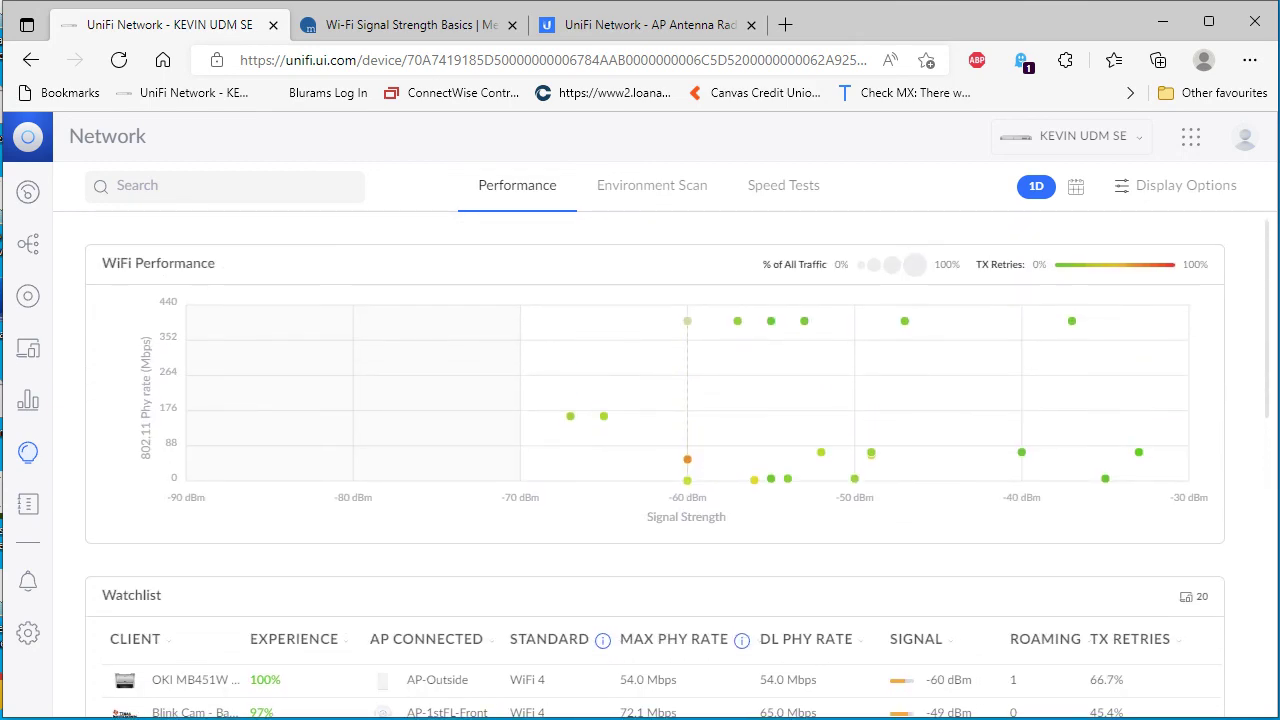
{"action": "scroll", "coordinate": [650, 465], "scroll_direction": "down", "scroll_amount": 7}
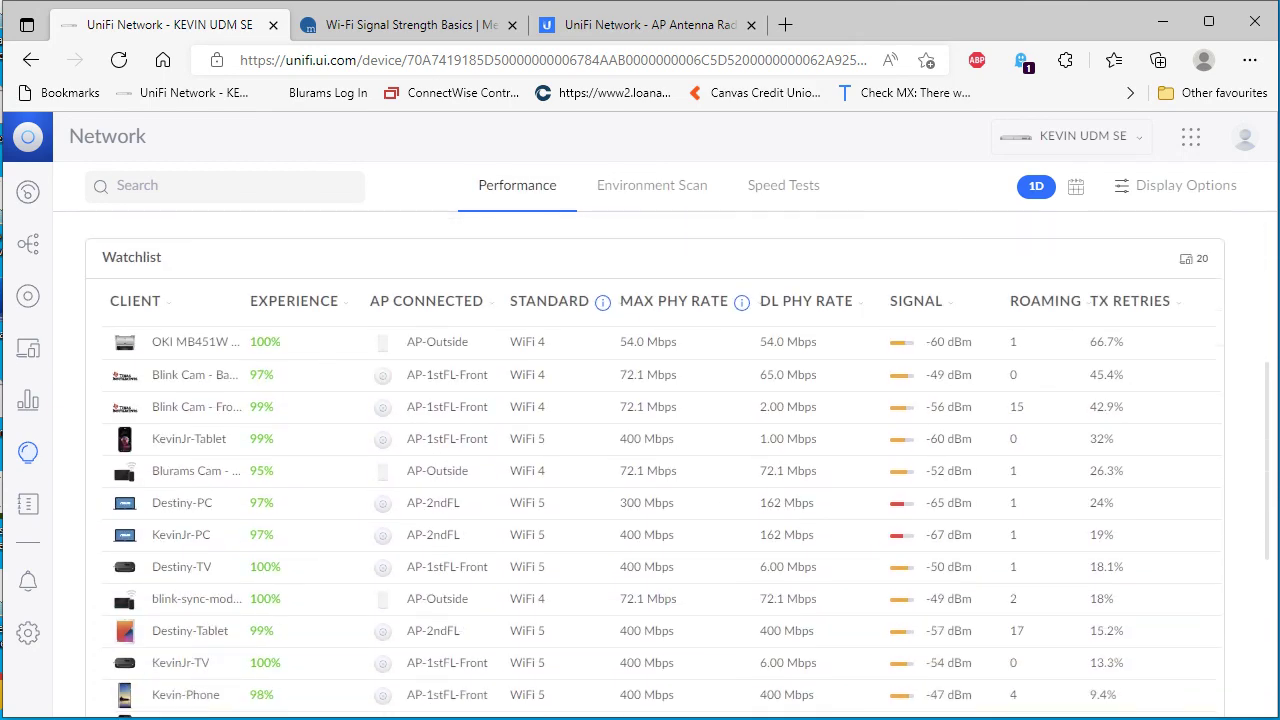
{"action": "scroll", "coordinate": [650, 465], "scroll_direction": "down", "scroll_amount": 3}
{"action": "scroll", "coordinate": [650, 465], "scroll_direction": "up", "scroll_amount": 6}
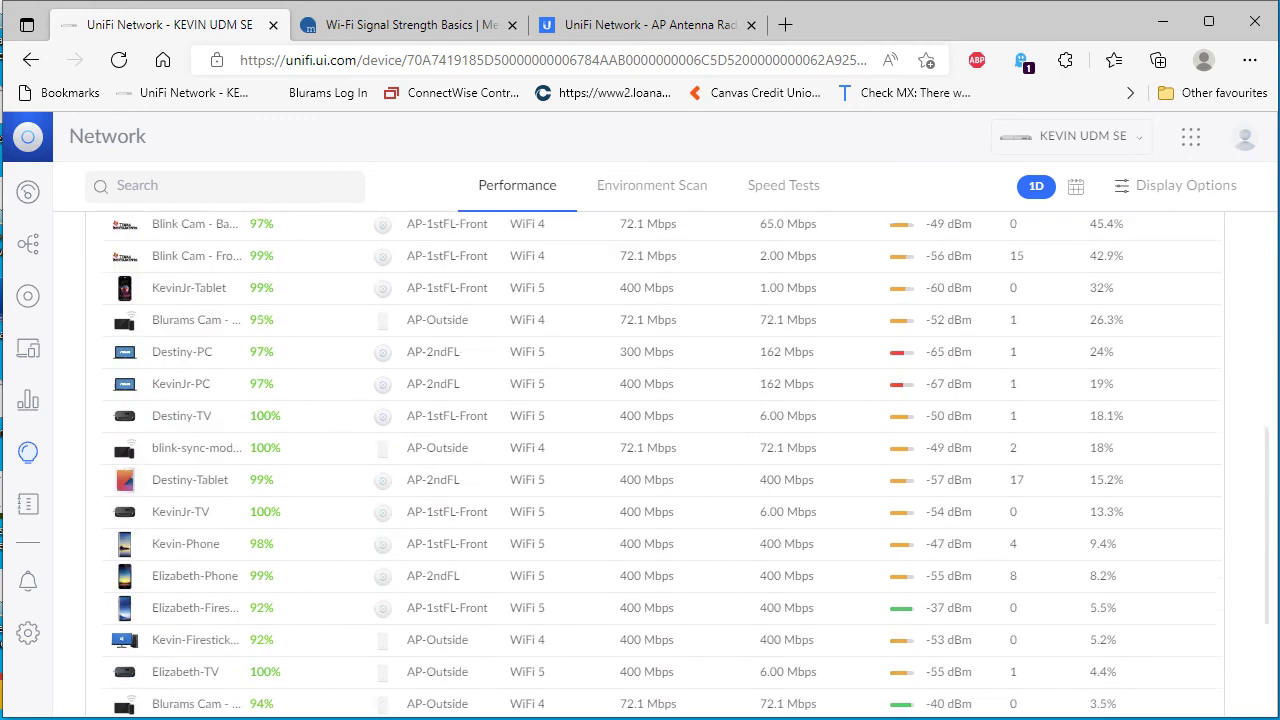
{"action": "scroll", "coordinate": [655, 465], "scroll_direction": "up", "scroll_amount": 3}
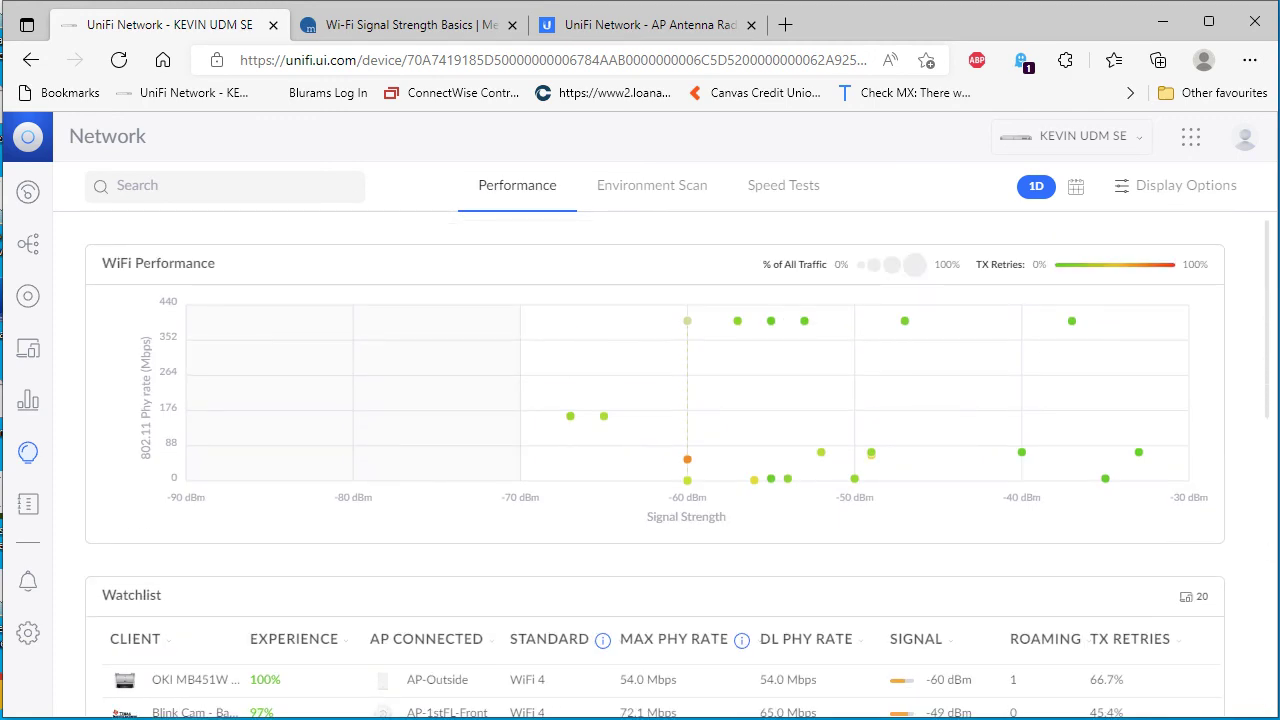
{"action": "scroll", "coordinate": [650, 465], "scroll_direction": "down", "scroll_amount": 6}
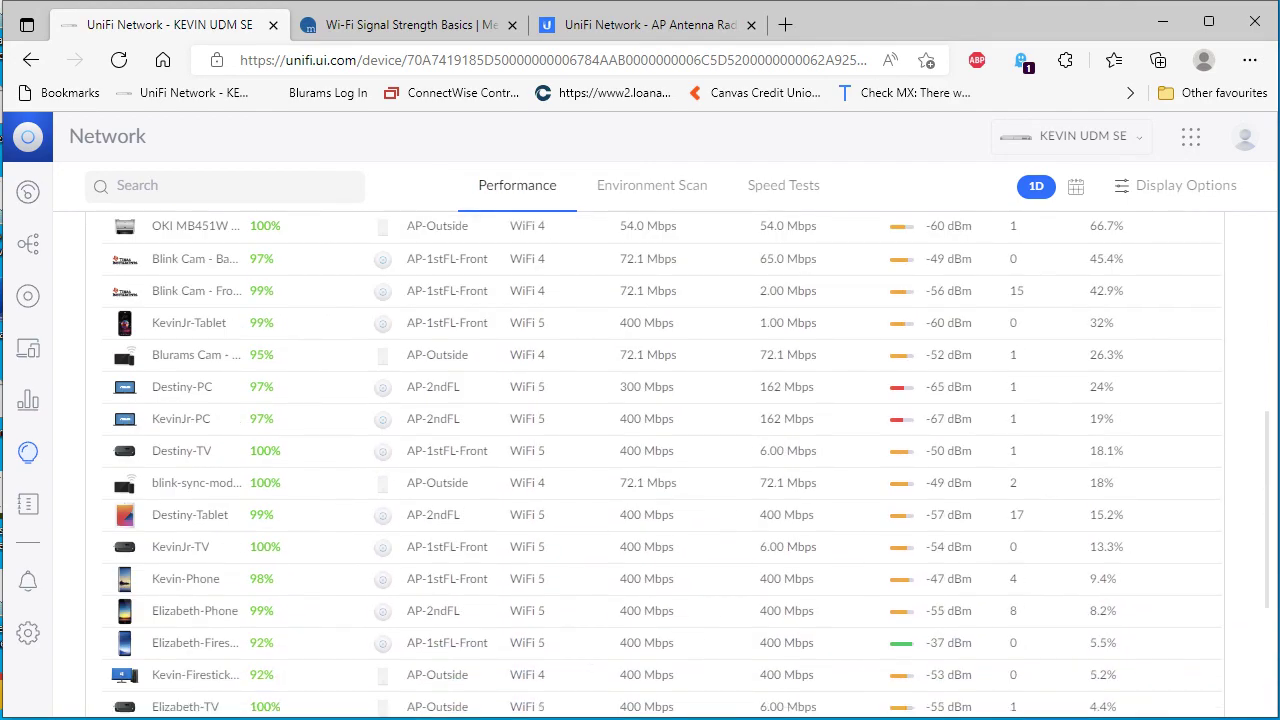